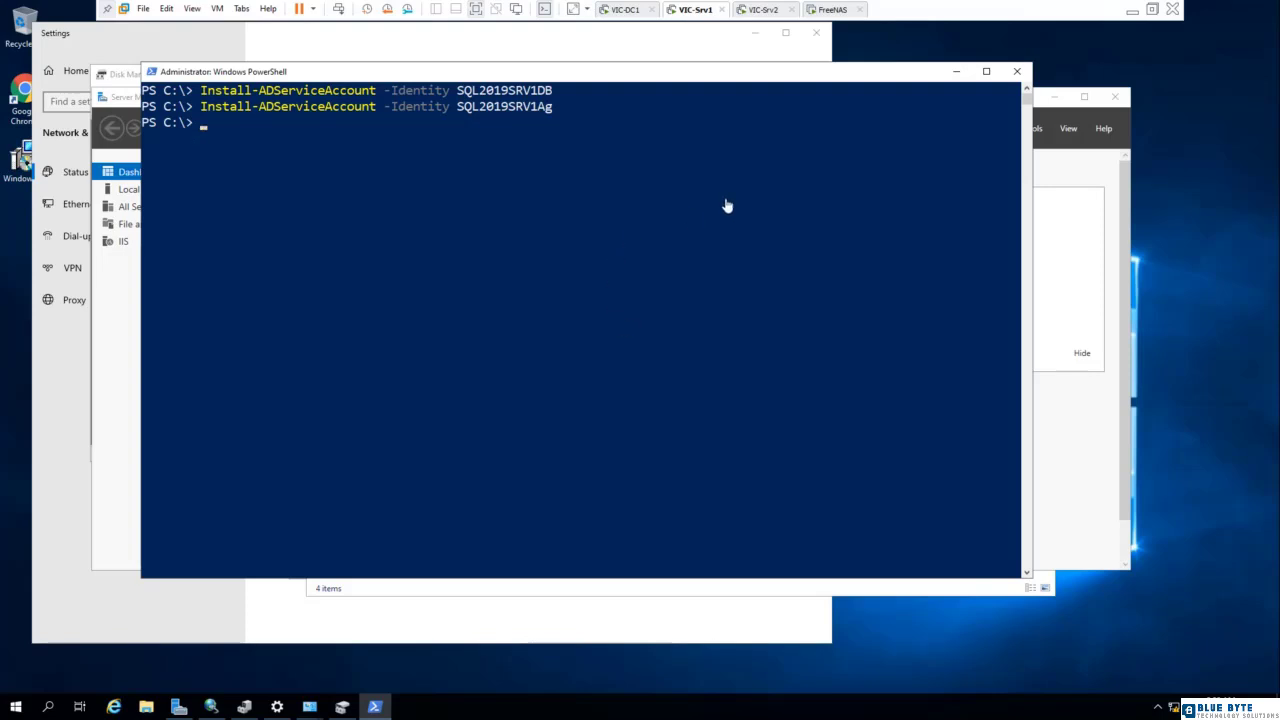
- Mount the SQL Server 2019 ISO image from the server2019\SQL2019 folder in the CD/DVD drive of virtual machine VIC-Srv1
{"action": "left_click", "coordinate": [1152, 9]}
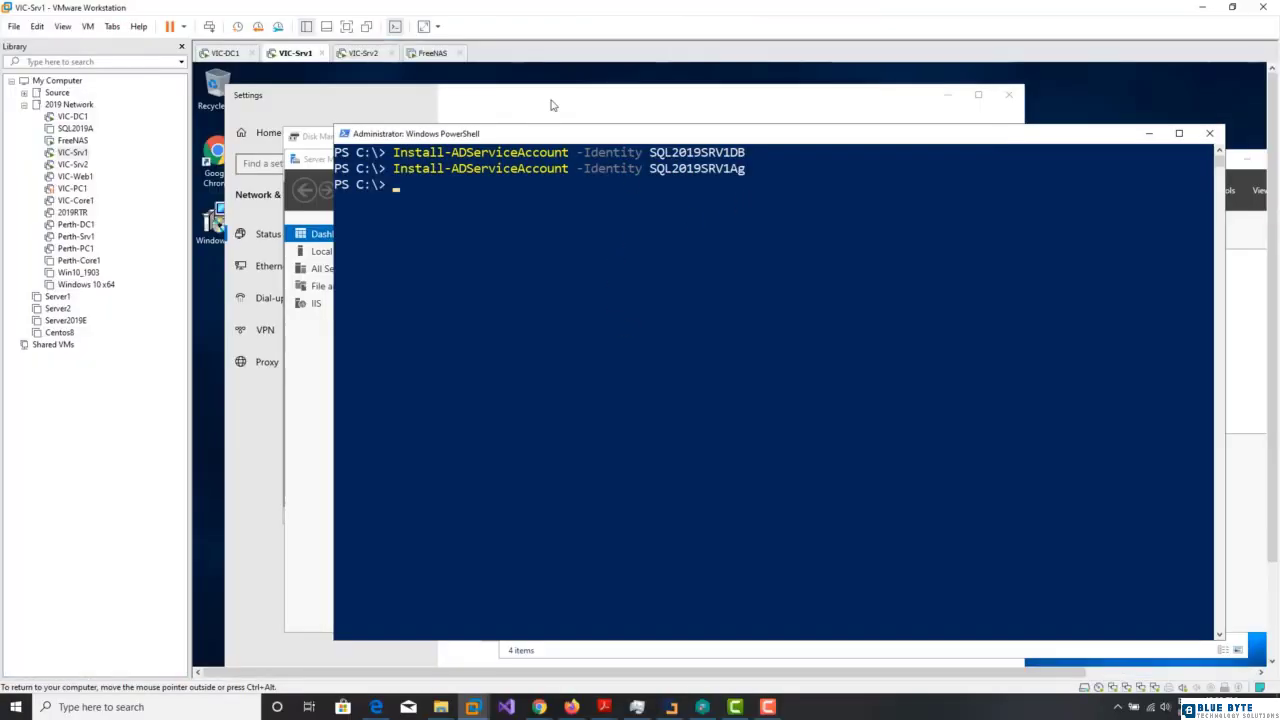
{"action": "right_click", "coordinate": [67, 152]}
{"action": "left_click", "coordinate": [100, 390]}
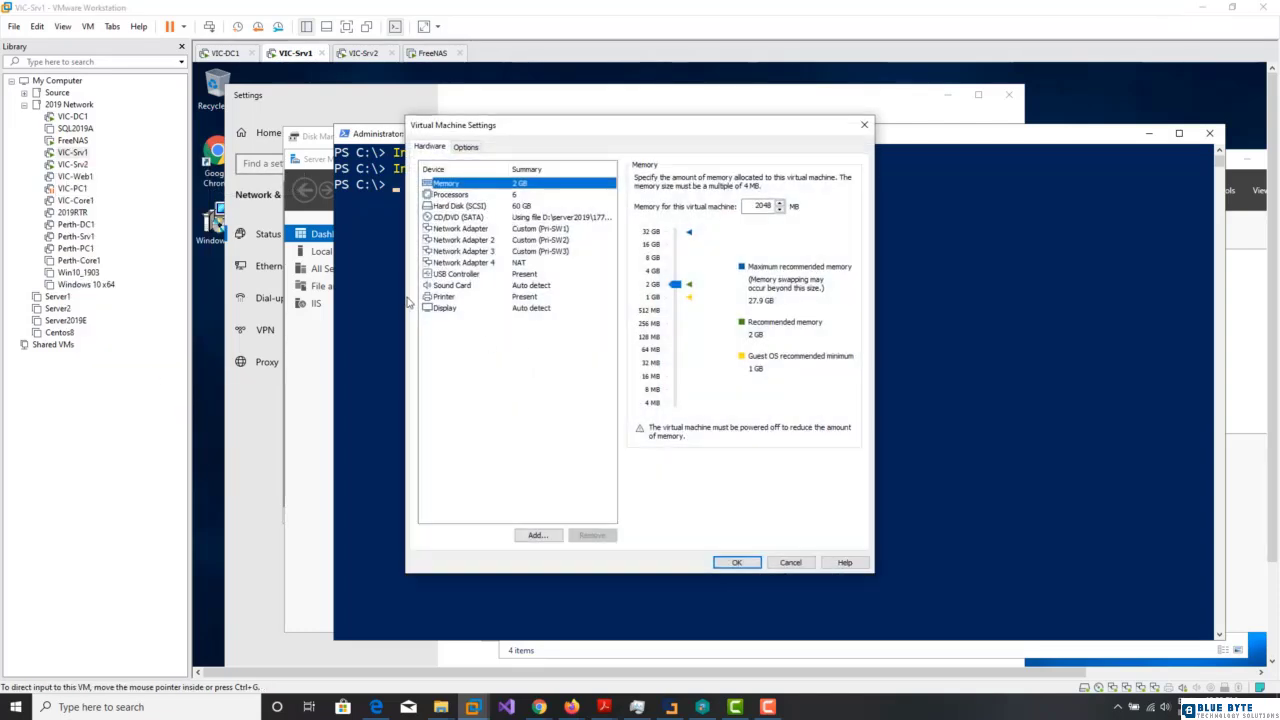
{"action": "left_click", "coordinate": [458, 217]}
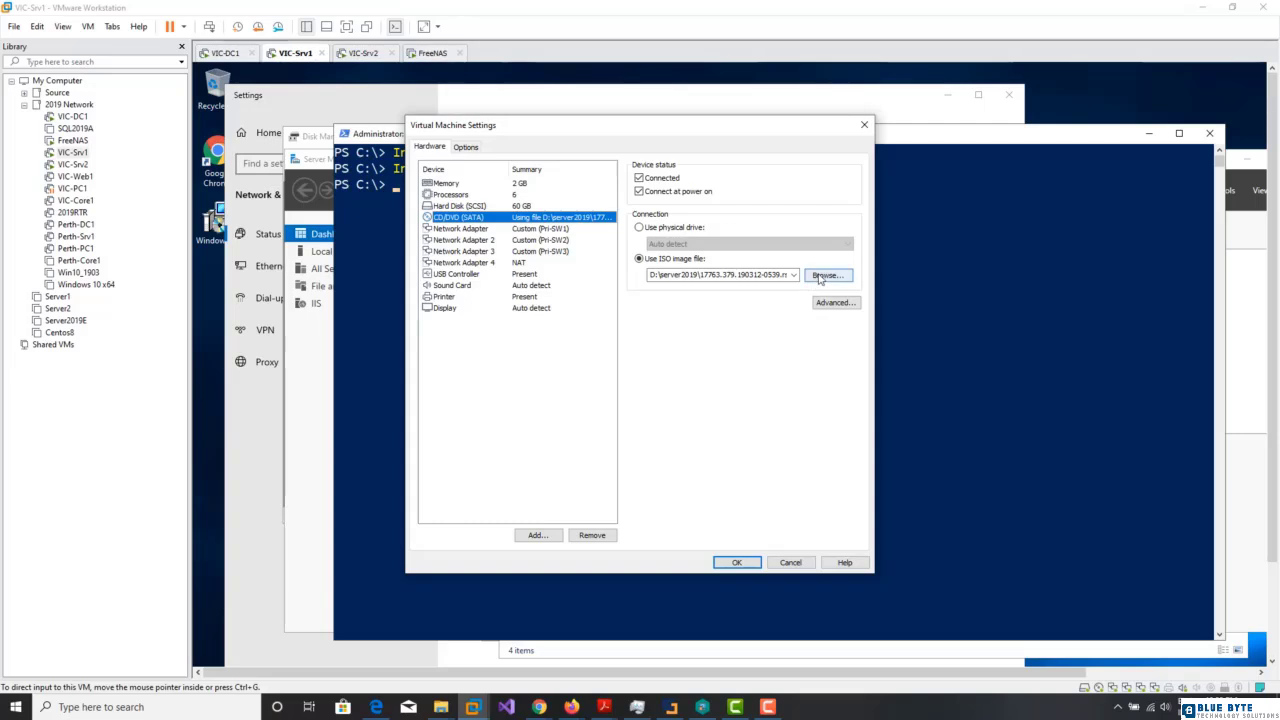
{"action": "left_click", "coordinate": [827, 275]}
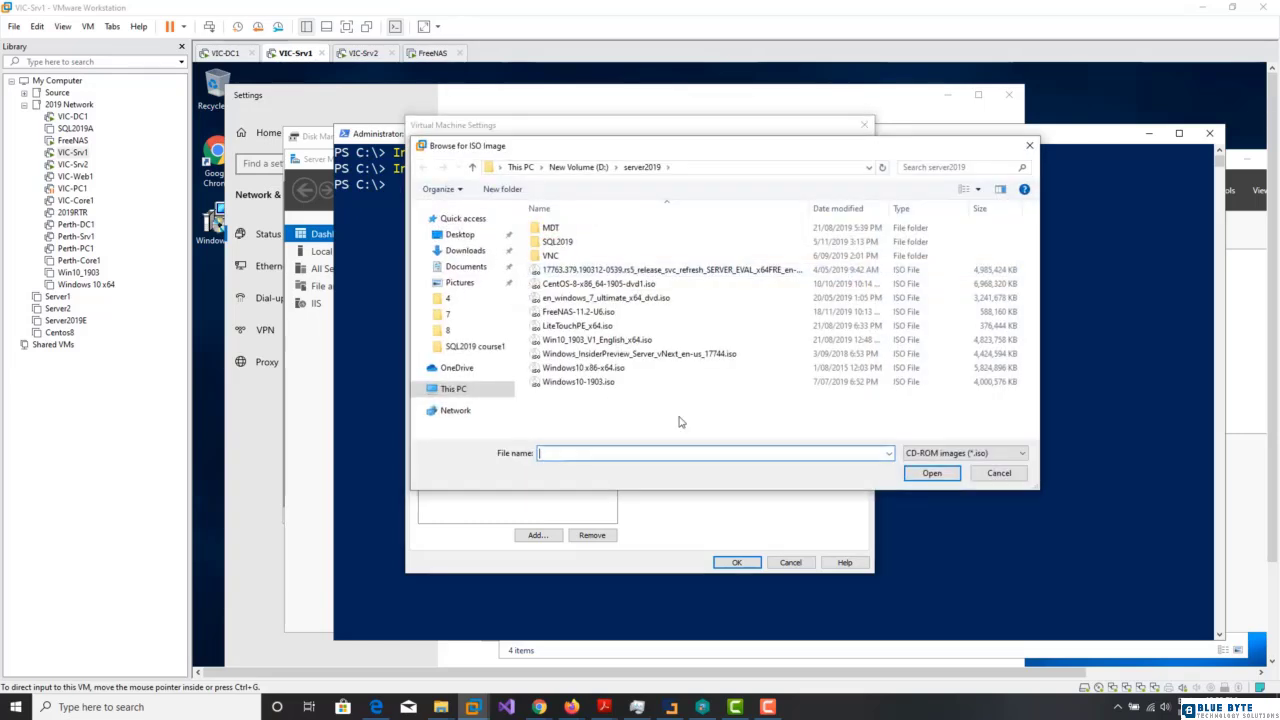
{"action": "double_click", "coordinate": [560, 242]}
{"action": "double_click", "coordinate": [590, 242]}
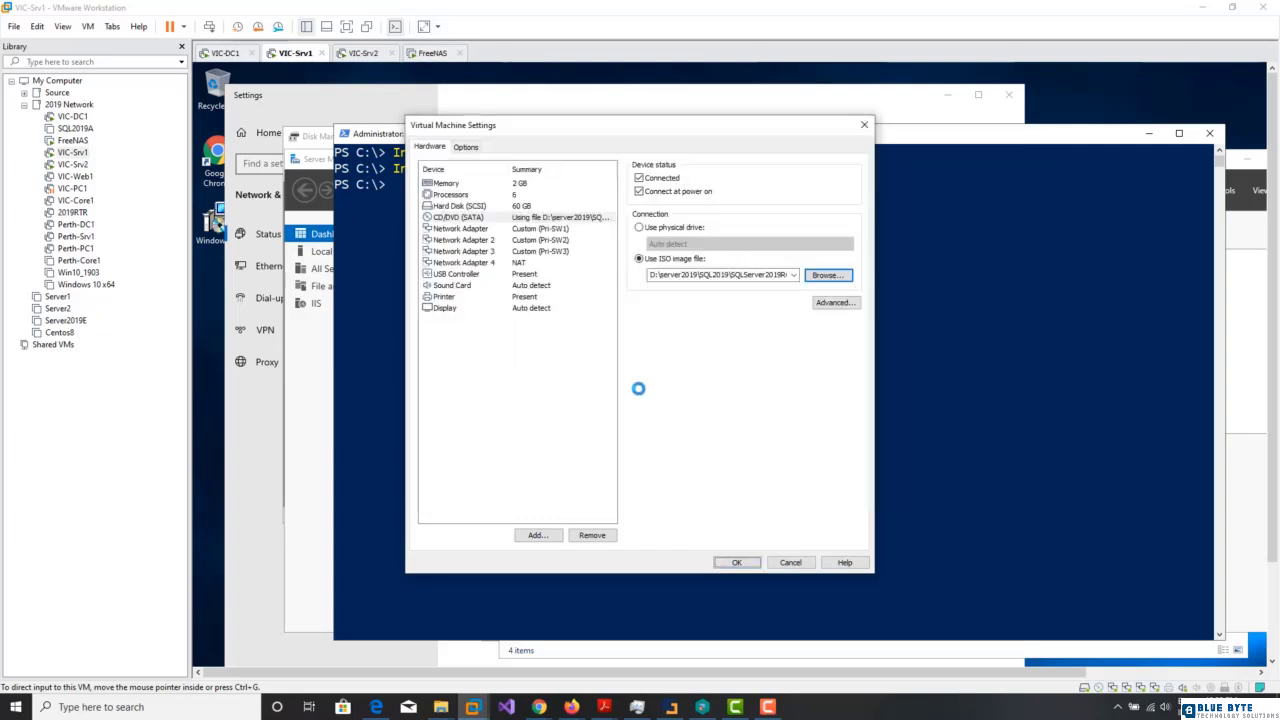
{"action": "left_click", "coordinate": [736, 562]}
{"action": "left_click", "coordinate": [346, 26]}
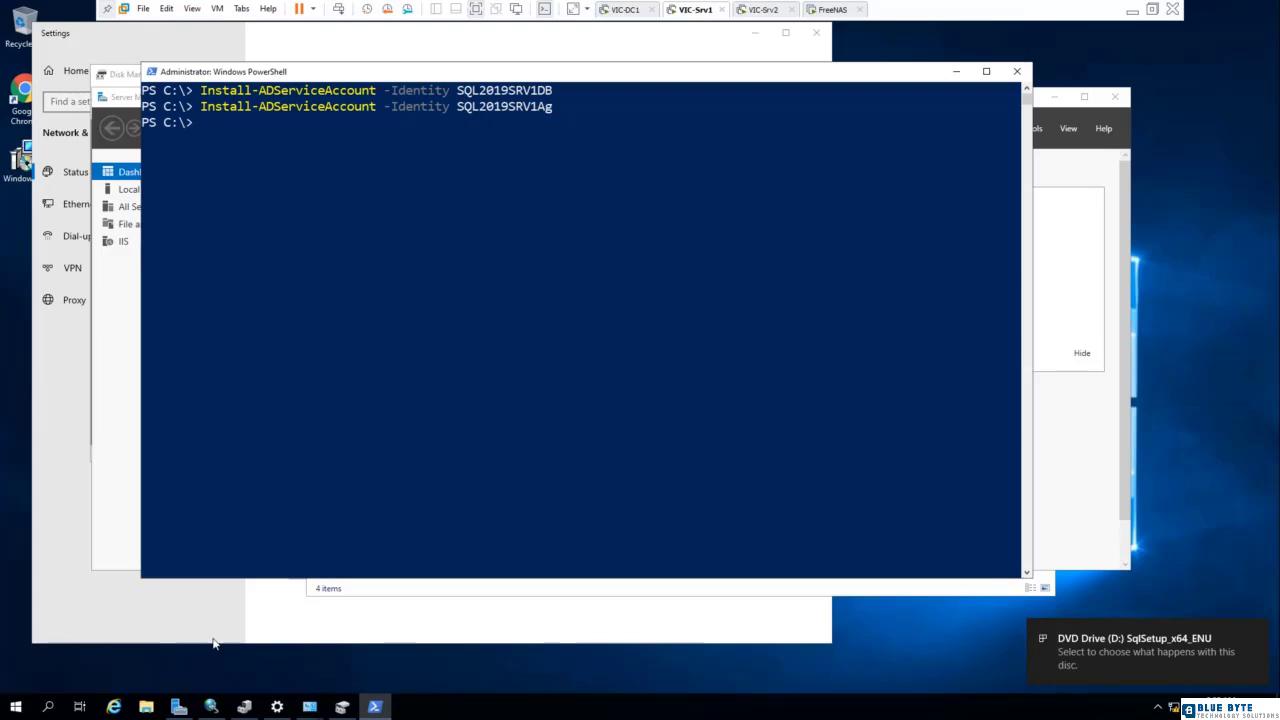
- Open the contents of the SqlSetup_x64_ENU DVD drive and run the setup application
{"action": "left_click", "coordinate": [146, 708]}
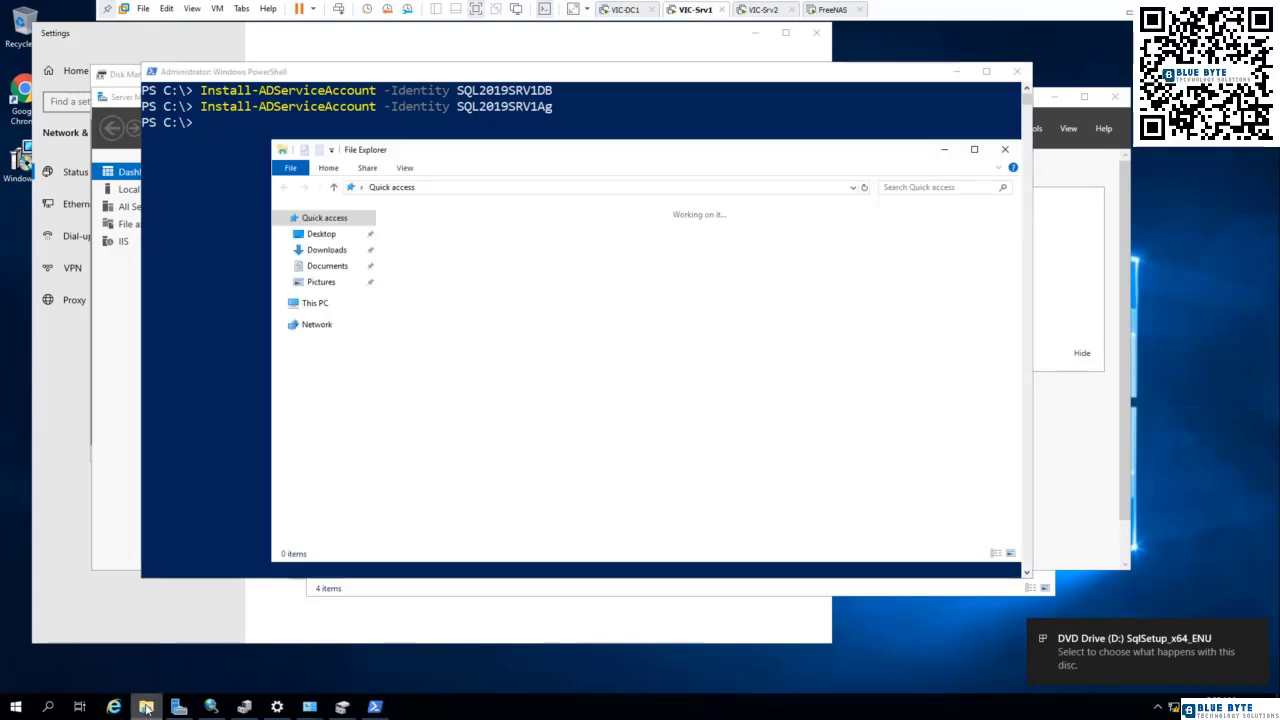
{"action": "left_click", "coordinate": [305, 302]}
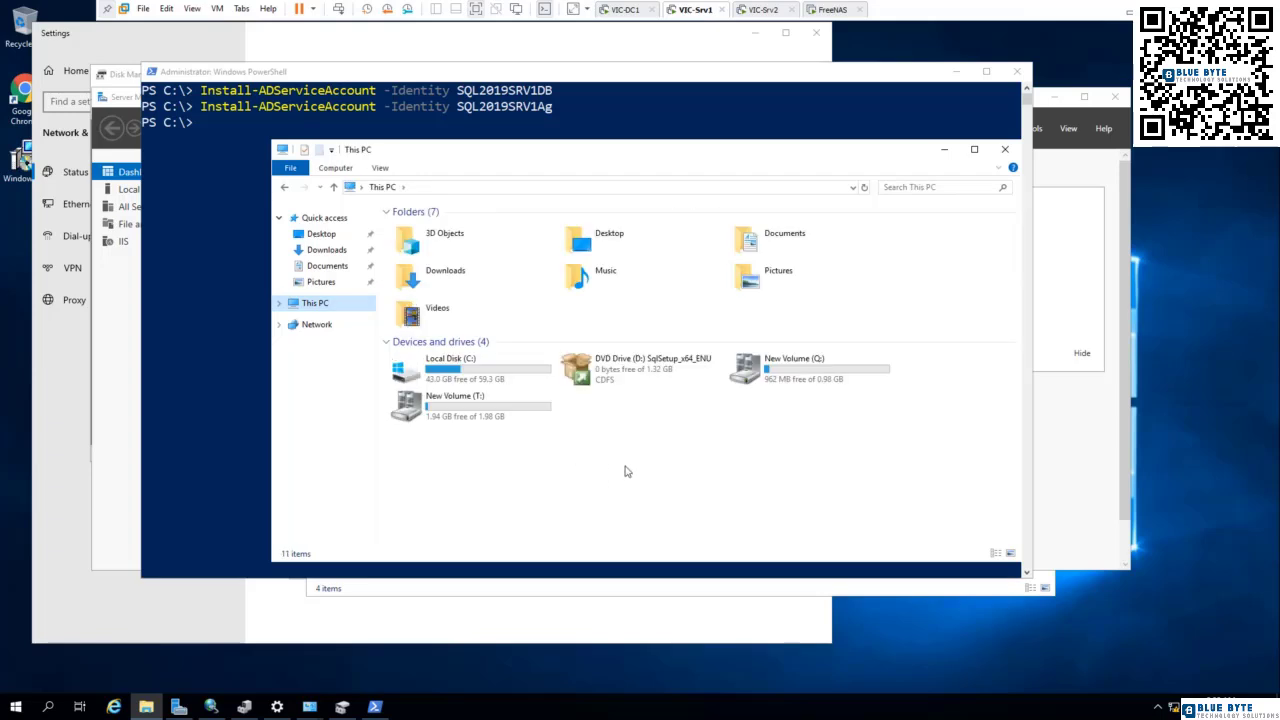
{"action": "right_click", "coordinate": [627, 372]}
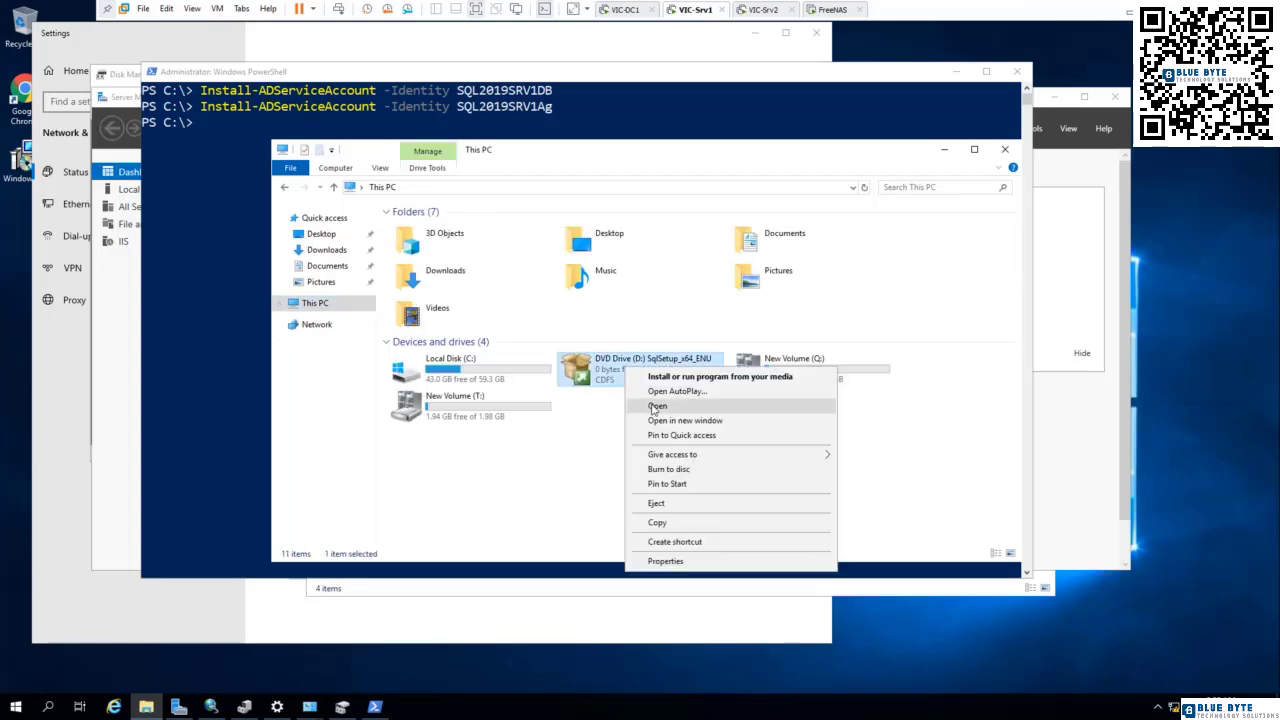
{"action": "left_click", "coordinate": [656, 406]}
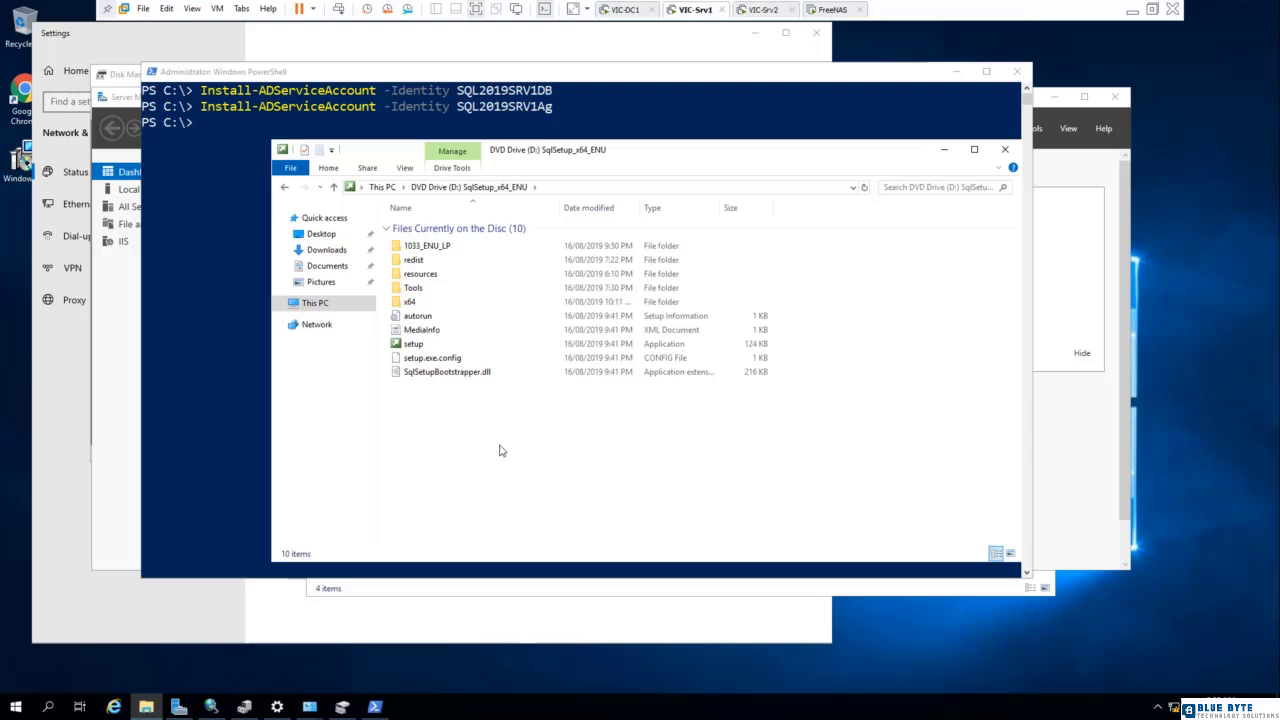
{"action": "right_click", "coordinate": [413, 343]}
{"action": "left_click", "coordinate": [460, 364]}
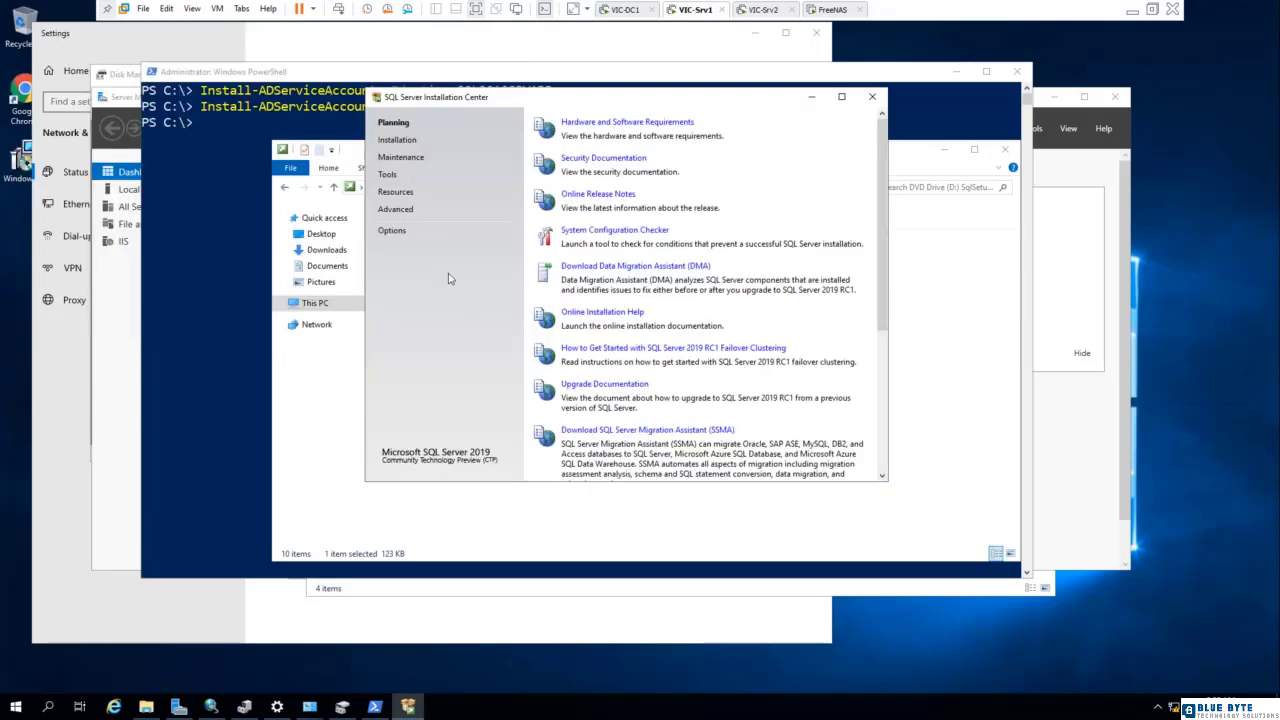
- Start adding a node to a SQL Server failover cluster, using the free Developer edition
{"action": "left_click", "coordinate": [396, 140]}
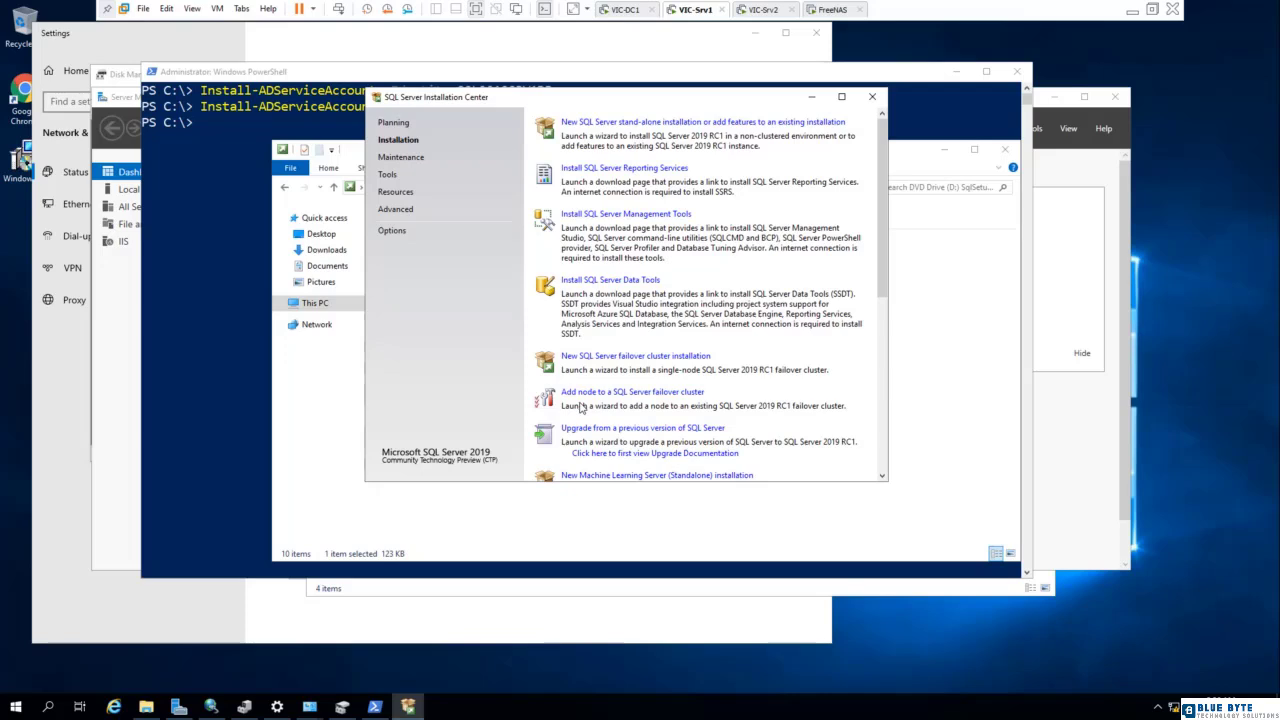
{"action": "left_click", "coordinate": [668, 392]}
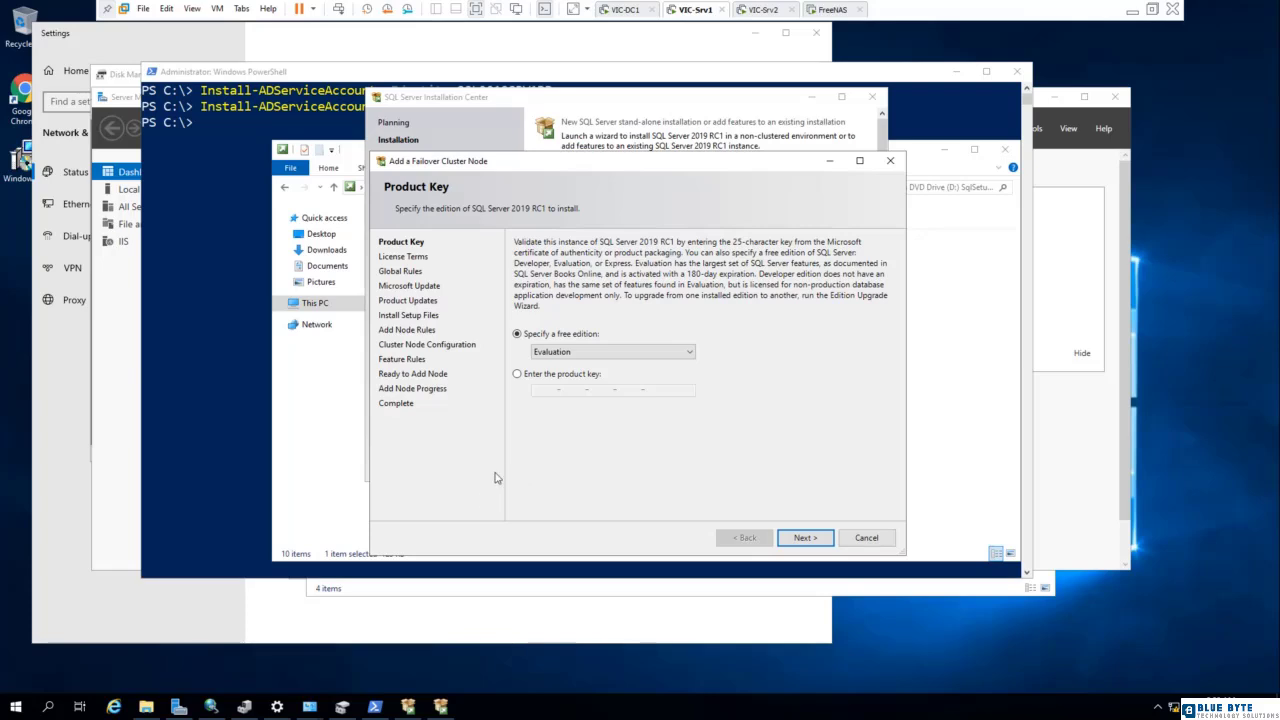
{"action": "left_click", "coordinate": [690, 352]}
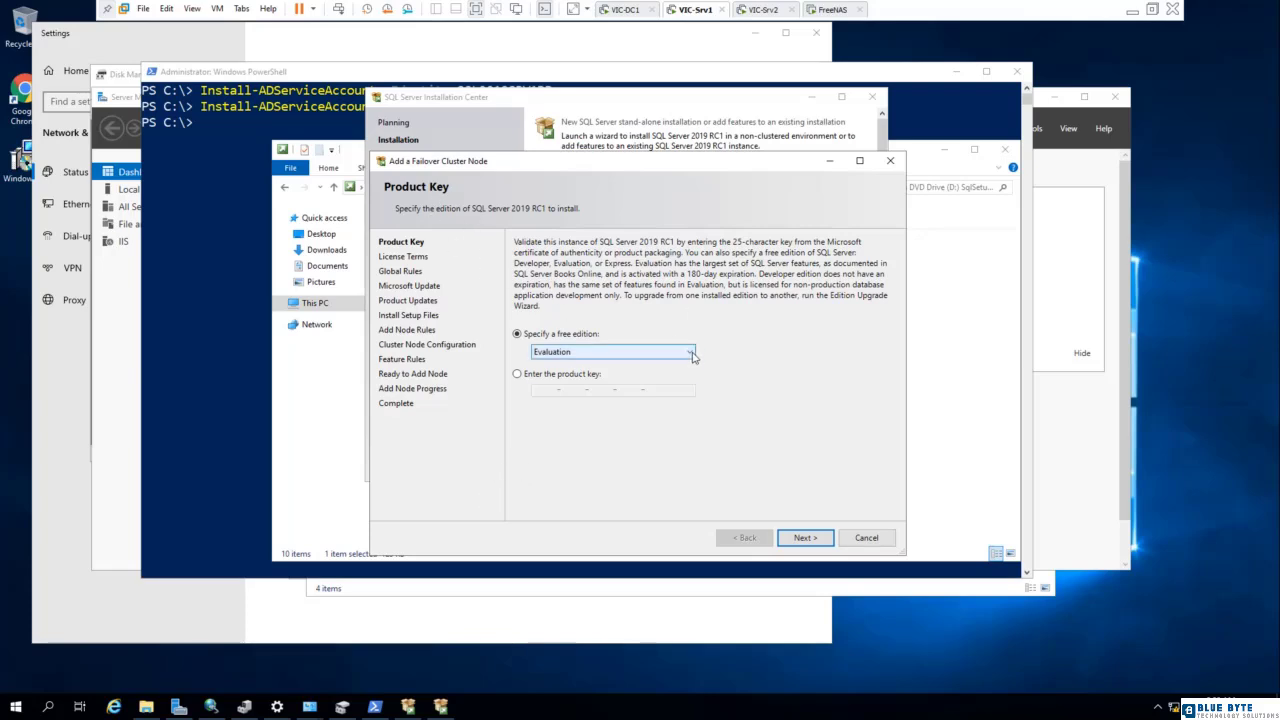
{"action": "left_click", "coordinate": [598, 375]}
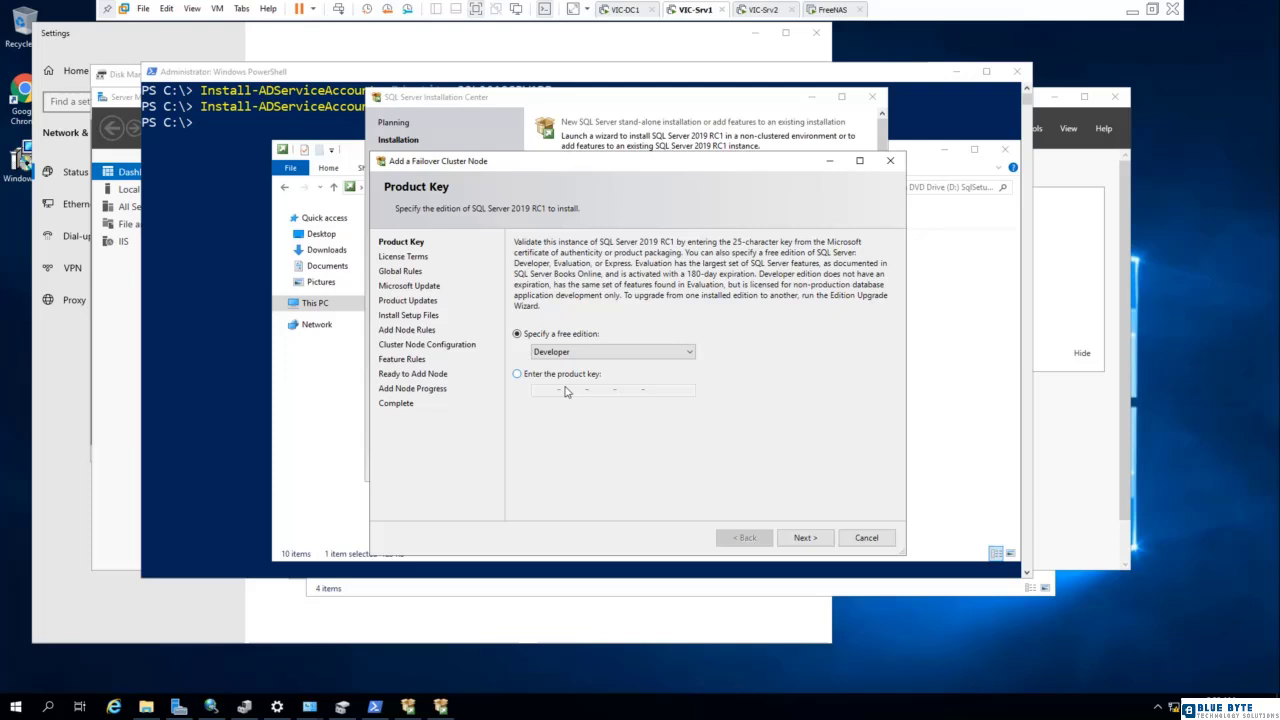
{"action": "left_click", "coordinate": [809, 541]}
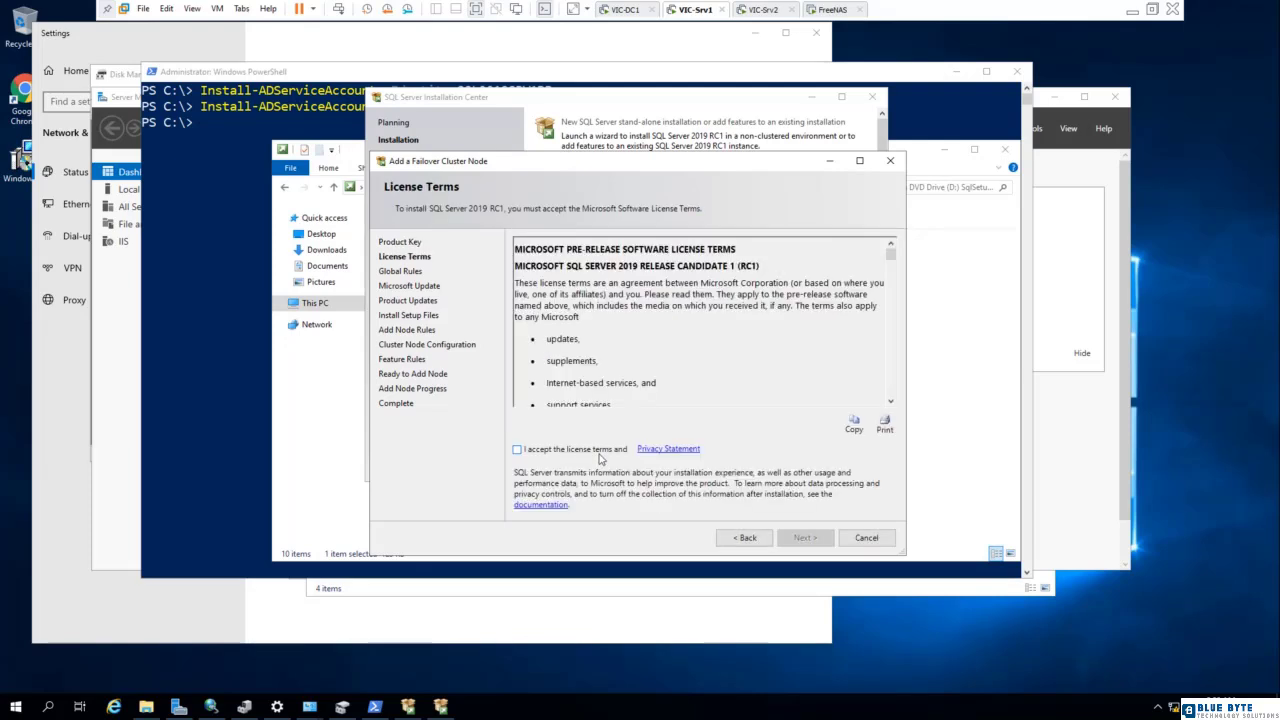
- Accept the license terms and continue without using Microsoft Update to check for updates
{"action": "left_click", "coordinate": [530, 451]}
{"action": "left_click", "coordinate": [806, 538]}
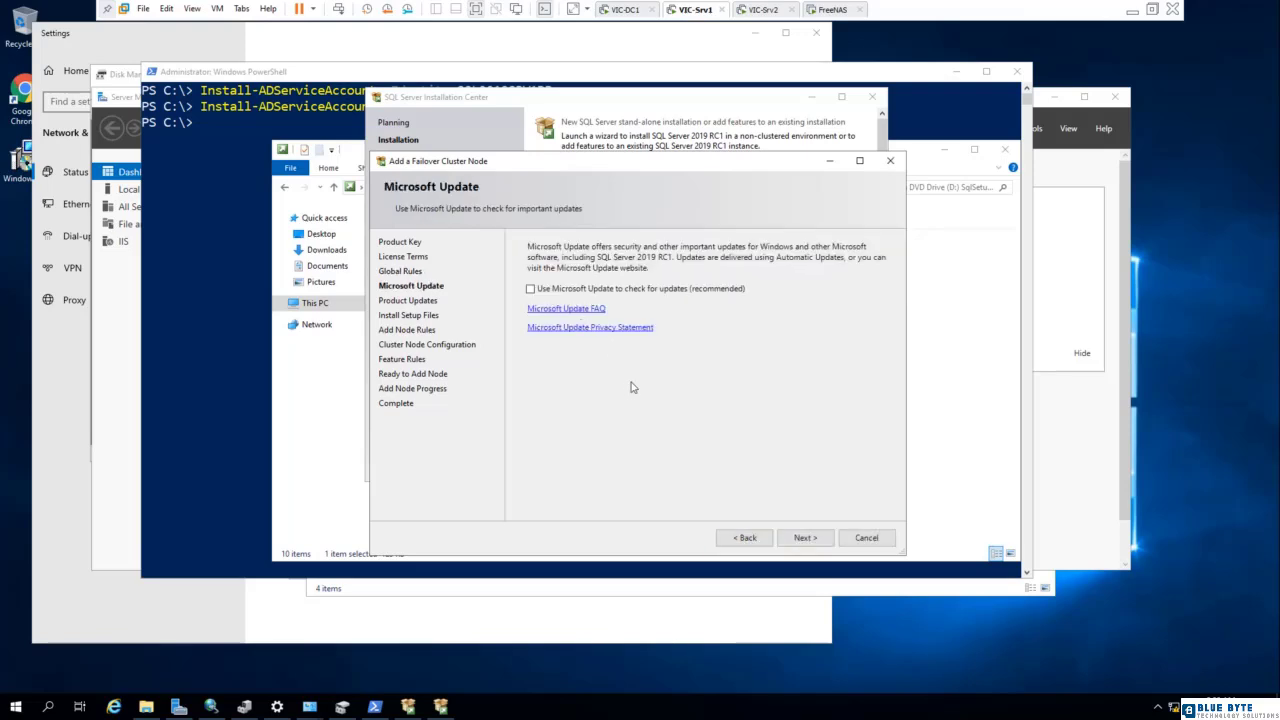
{"action": "left_click", "coordinate": [788, 534]}
{"action": "left_click", "coordinate": [872, 319]}
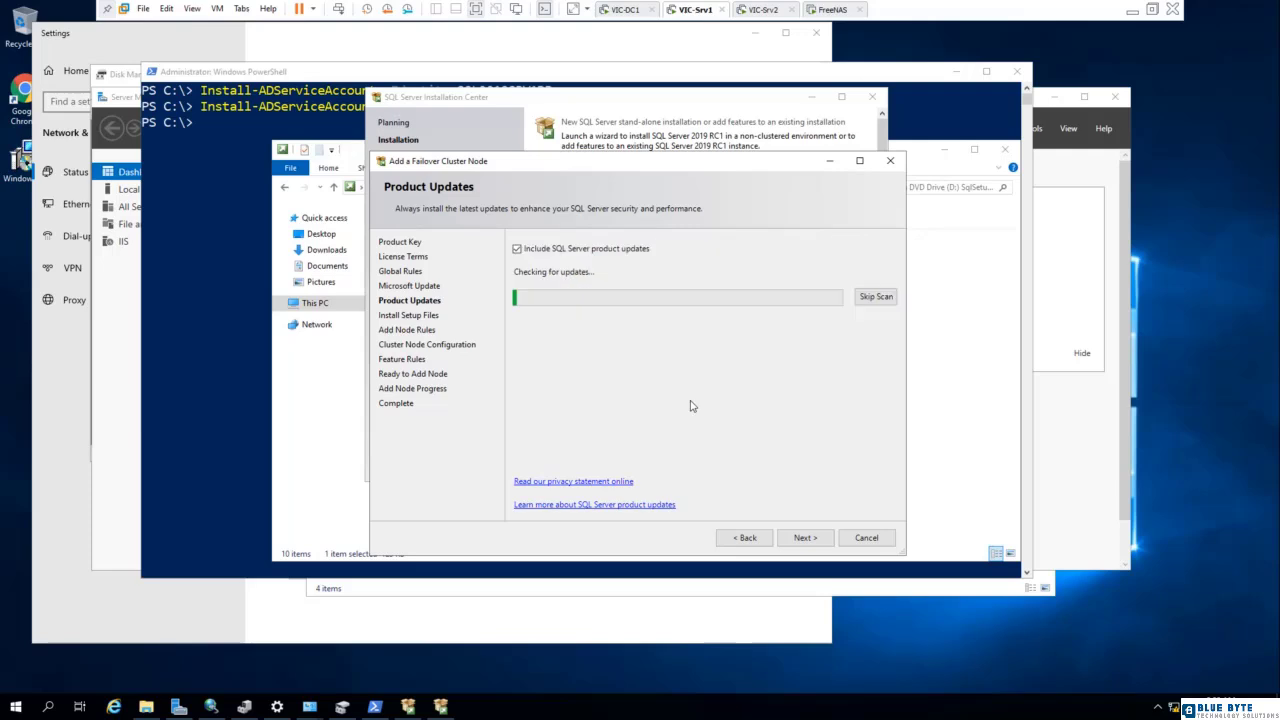
- Proceed past the product updates and Add Node rules, keeping the MSSQLSERVER instance in the cluster node configuration
{"action": "left_click", "coordinate": [804, 537]}
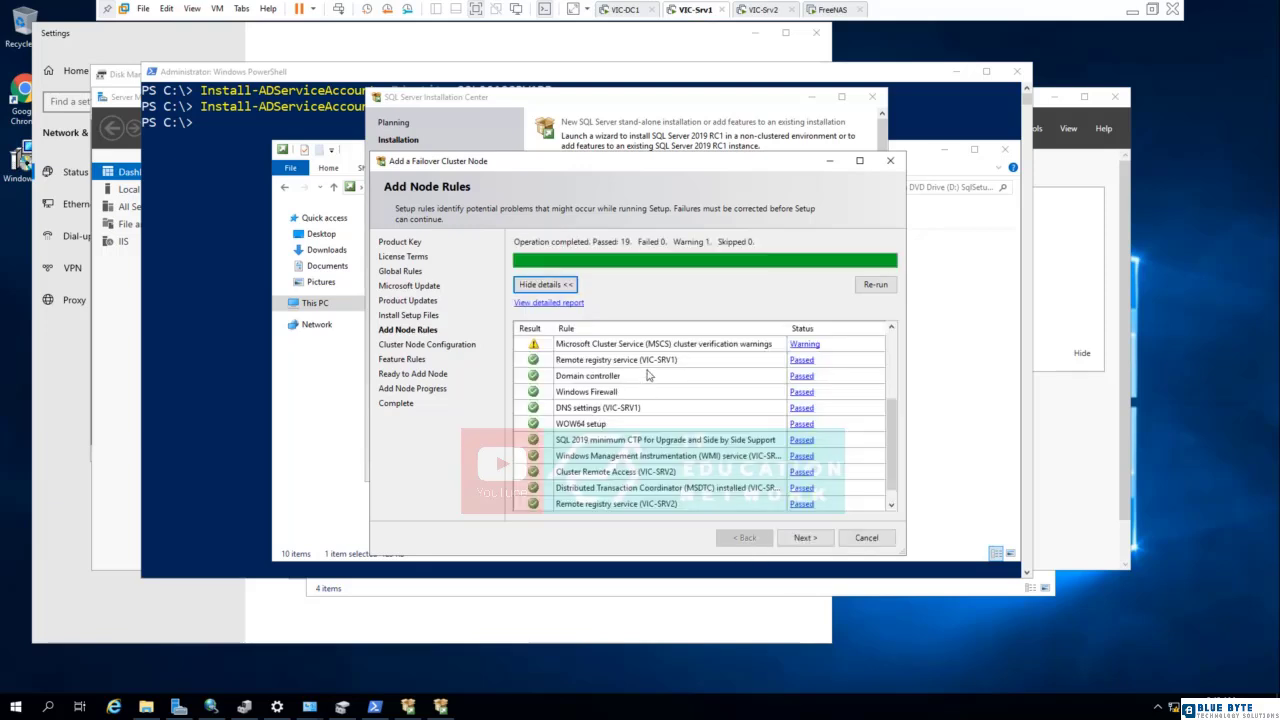
{"action": "left_click", "coordinate": [805, 537]}
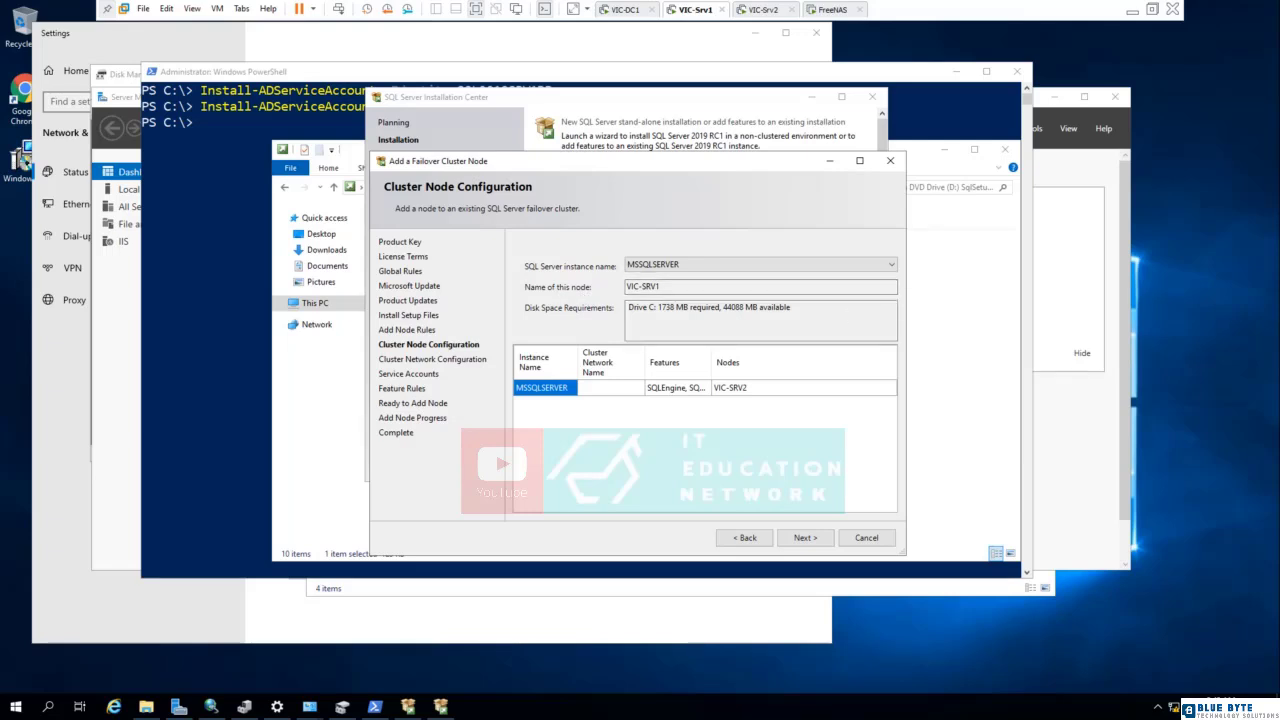
{"action": "left_click", "coordinate": [798, 540]}
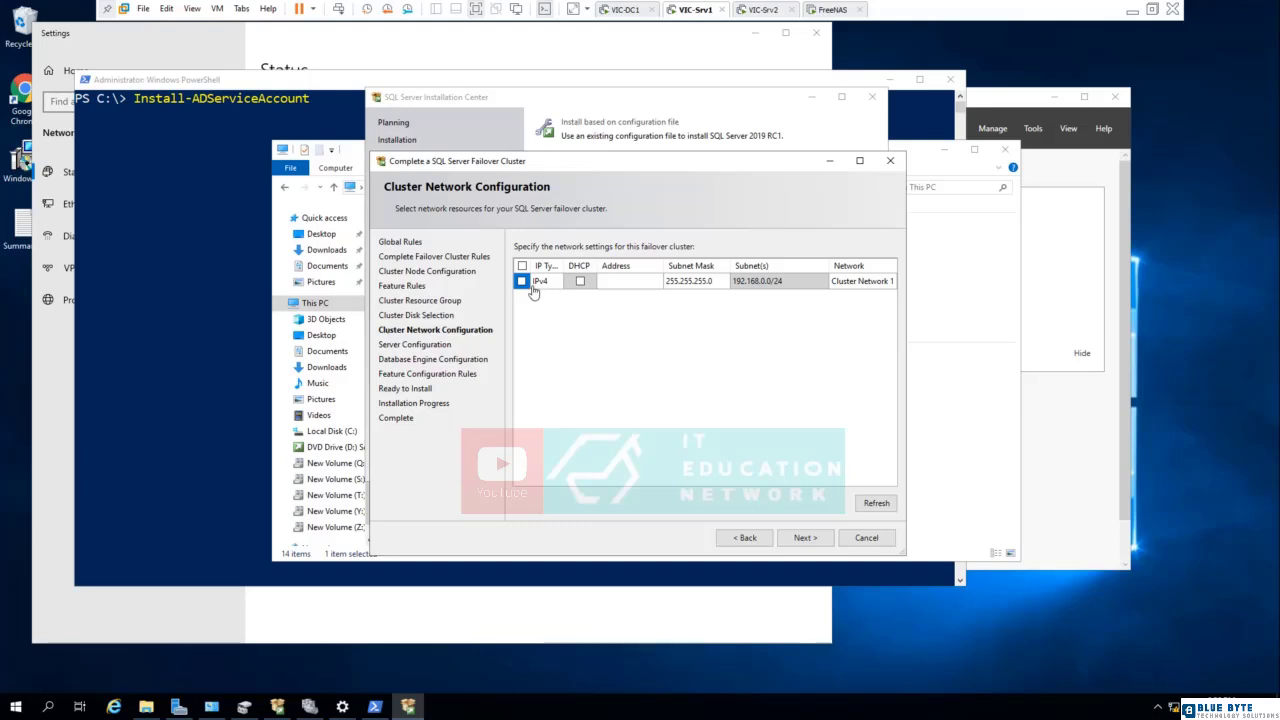
- Enable the IPv4 network for the failover cluster and set its address to 192.168.0.203
{"action": "left_click", "coordinate": [612, 289]}
{"action": "type", "text": "192.168.0.203"}
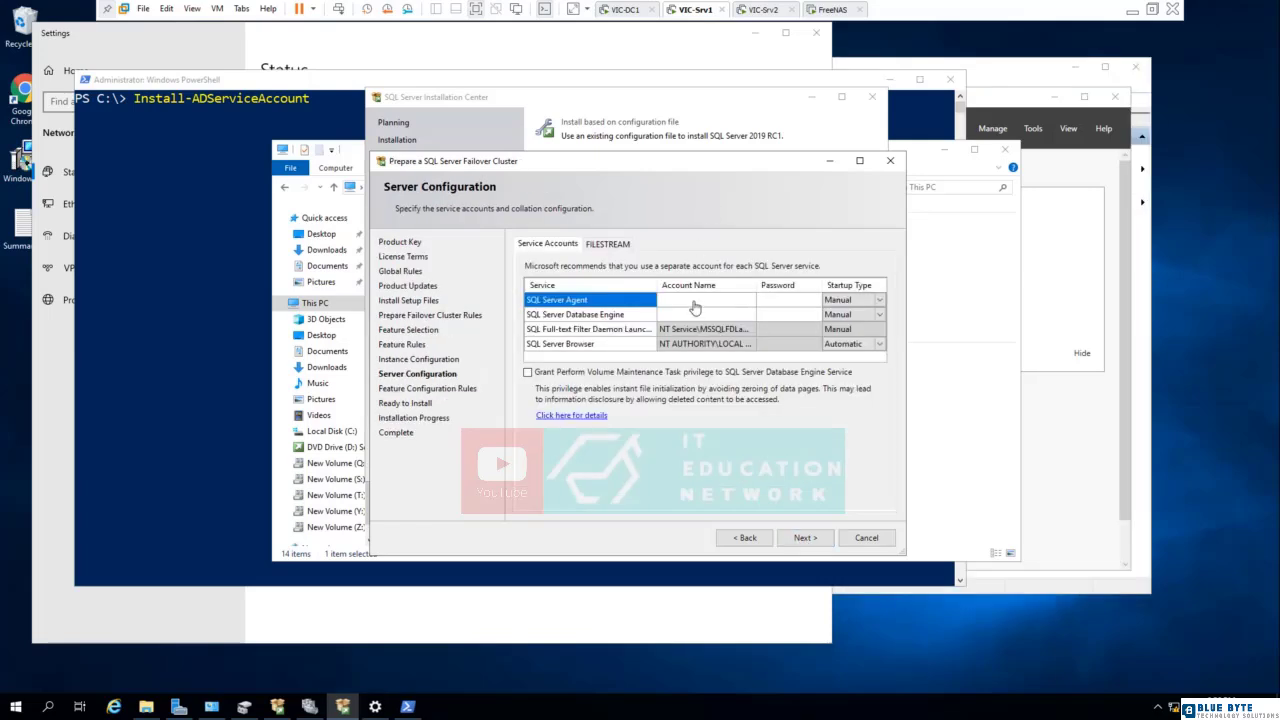
- Find the service accounts matching "sql" and assign SQL2019SRV1Ag$ to the SQL Server Agent service
{"action": "left_click", "coordinate": [695, 304]}
{"action": "left_click", "coordinate": [748, 300]}
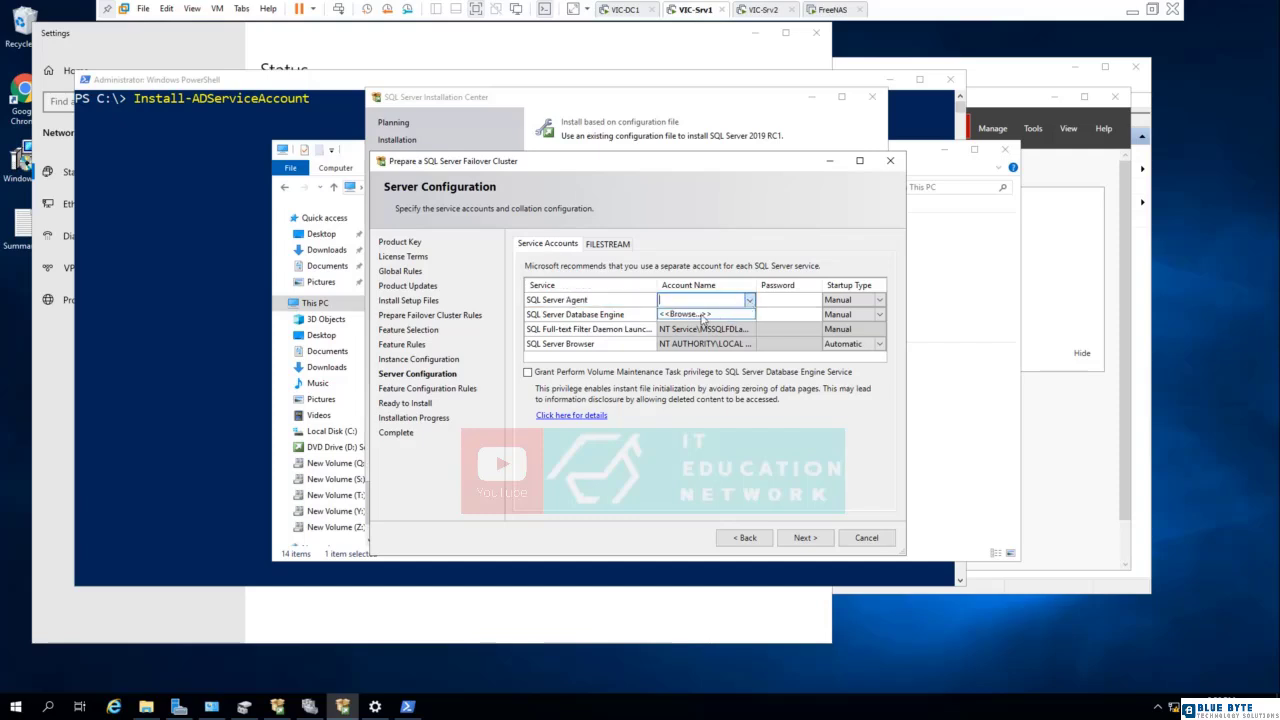
{"action": "left_click", "coordinate": [698, 314]}
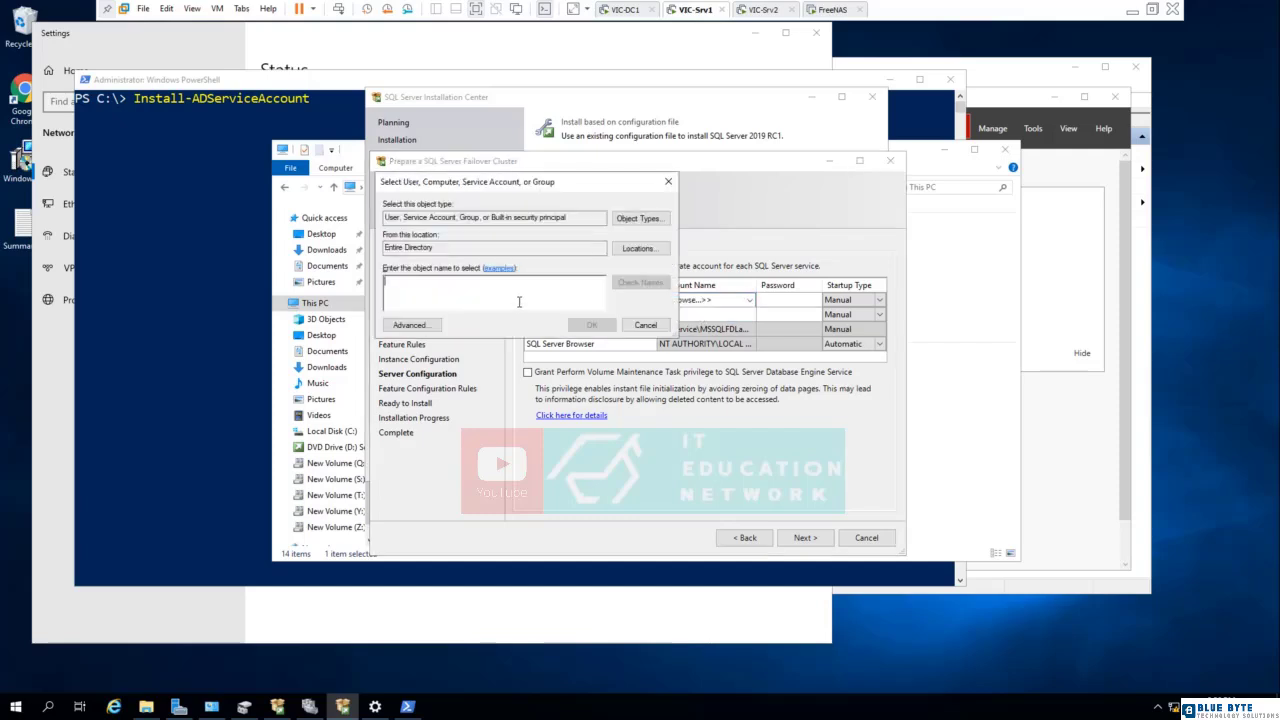
{"action": "type", "text": "sql"}
{"action": "left_click", "coordinate": [629, 283]}
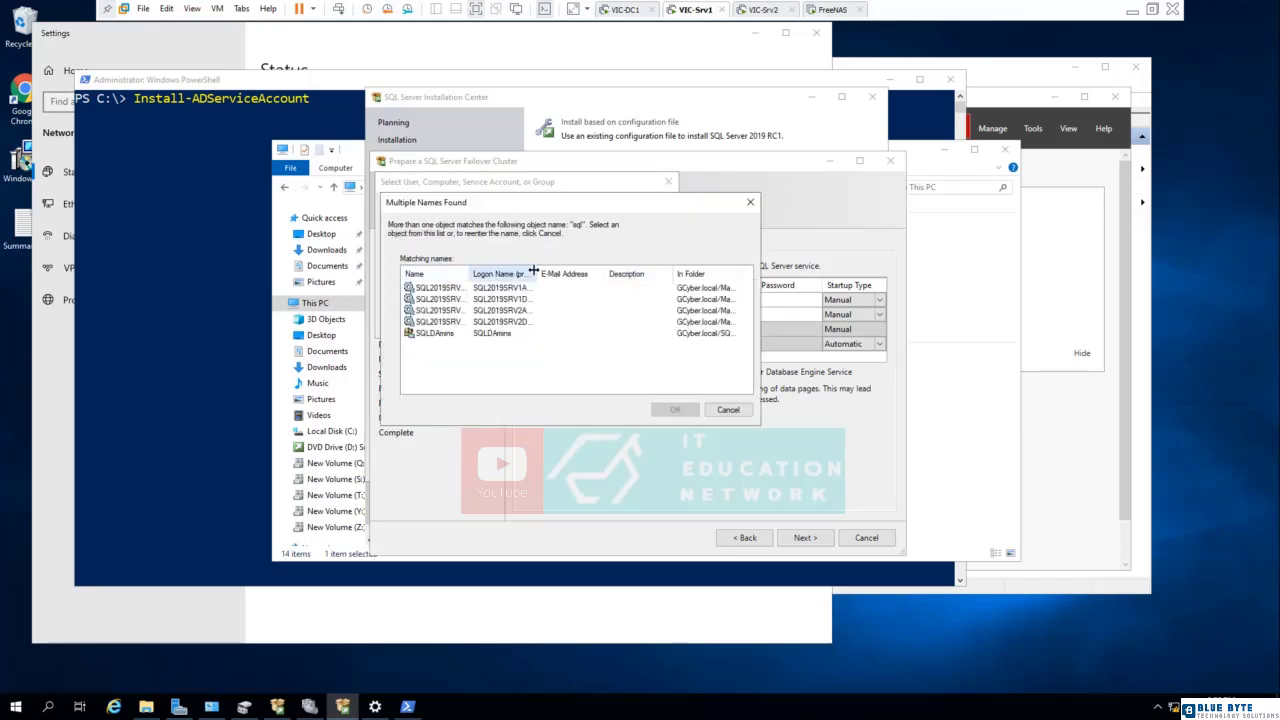
{"action": "double_click", "coordinate": [535, 270]}
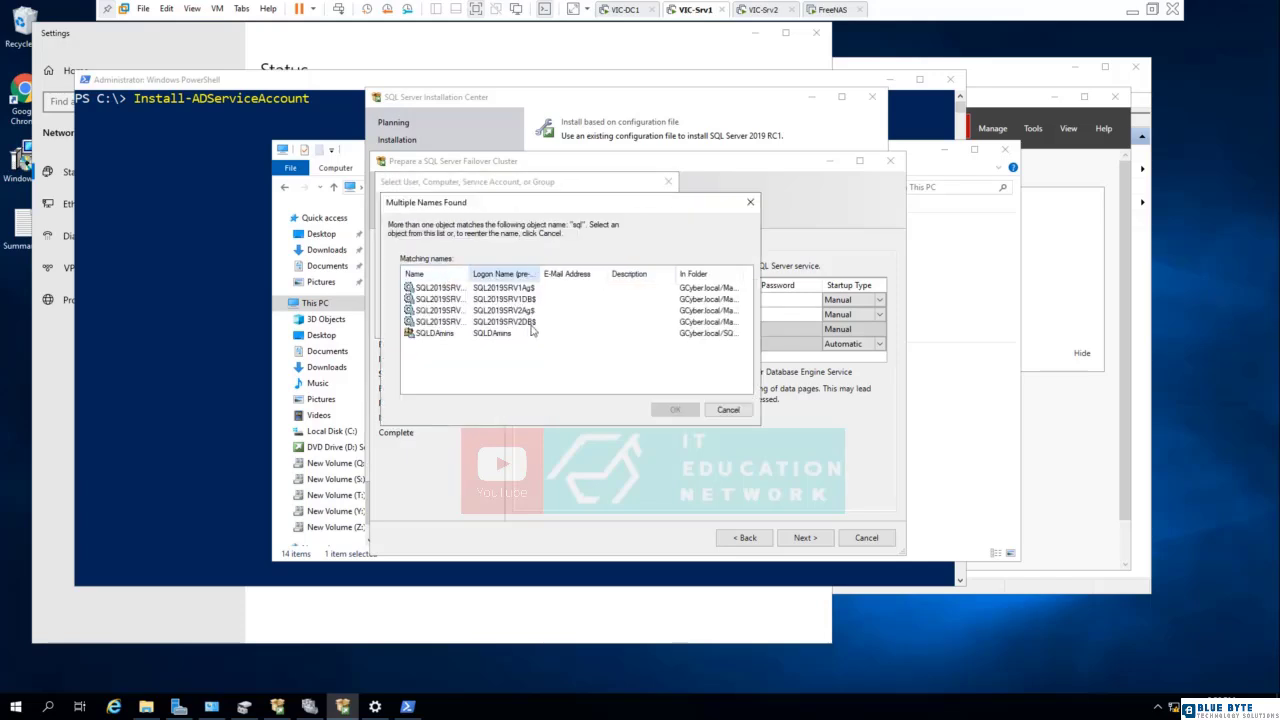
{"action": "left_click", "coordinate": [512, 289]}
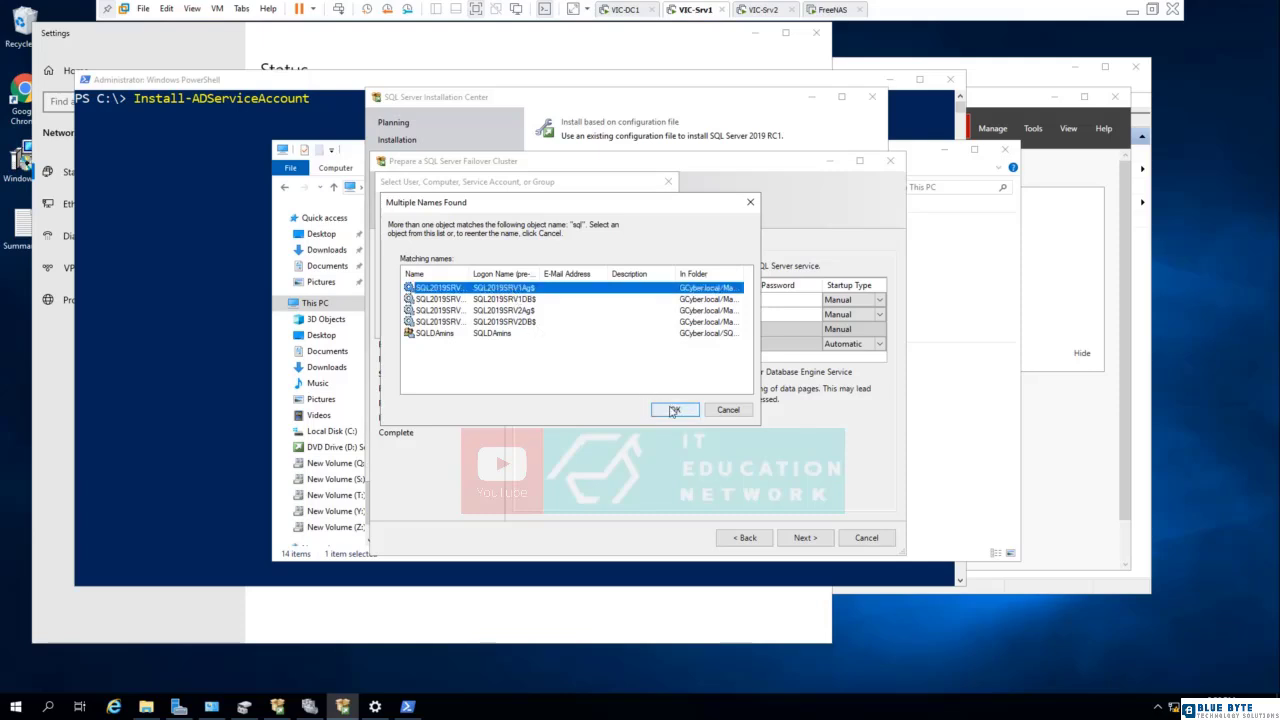
{"action": "left_click", "coordinate": [672, 410]}
{"action": "left_click", "coordinate": [591, 325]}
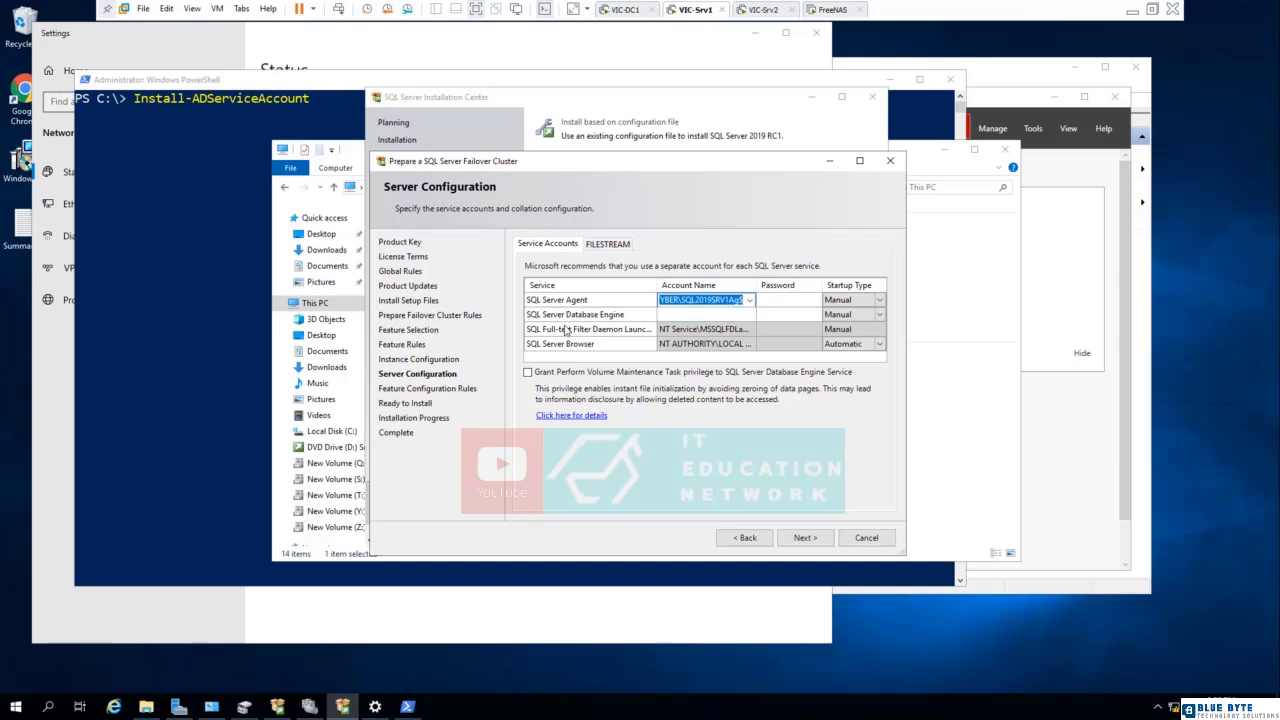
- Assign the SQL2019SRV1DB$ service account to the SQL Server Database Engine and start the failover cluster installation
{"action": "left_click", "coordinate": [748, 315]}
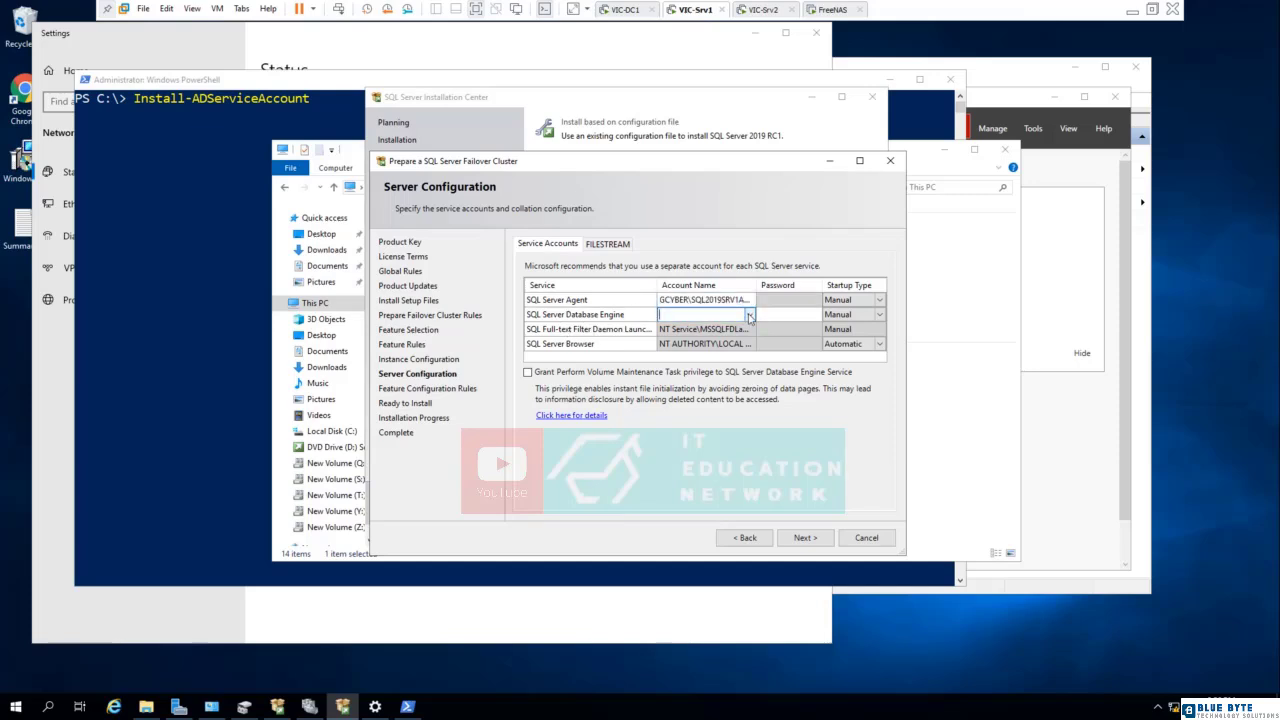
{"action": "left_click", "coordinate": [748, 315]}
{"action": "left_click", "coordinate": [685, 330]}
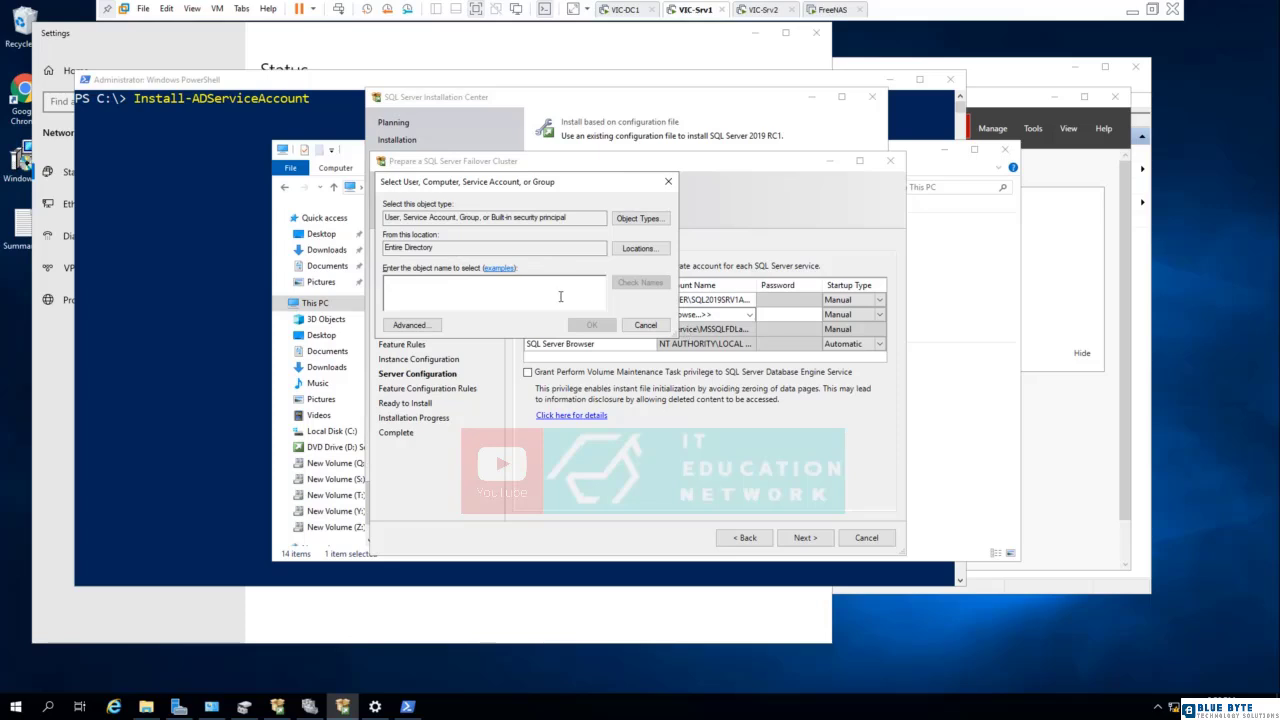
{"action": "type", "text": "sql"}
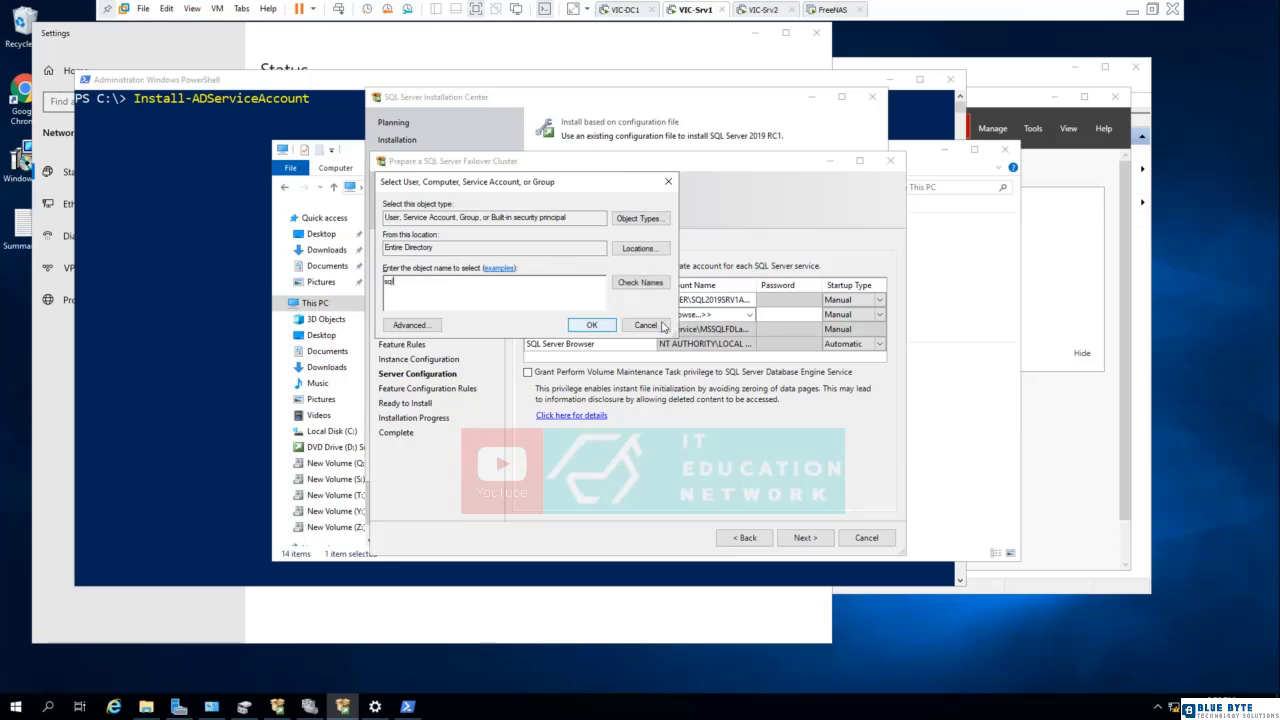
{"action": "left_click", "coordinate": [634, 283]}
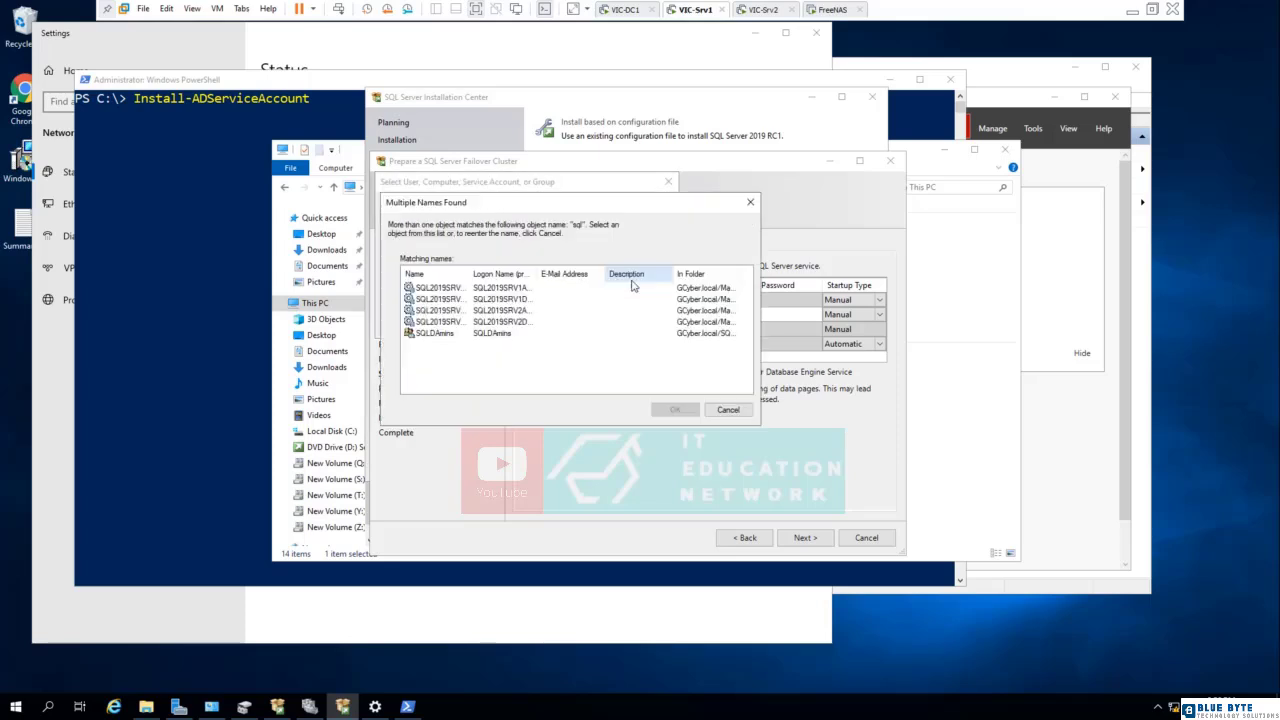
{"action": "double_click", "coordinate": [538, 273]}
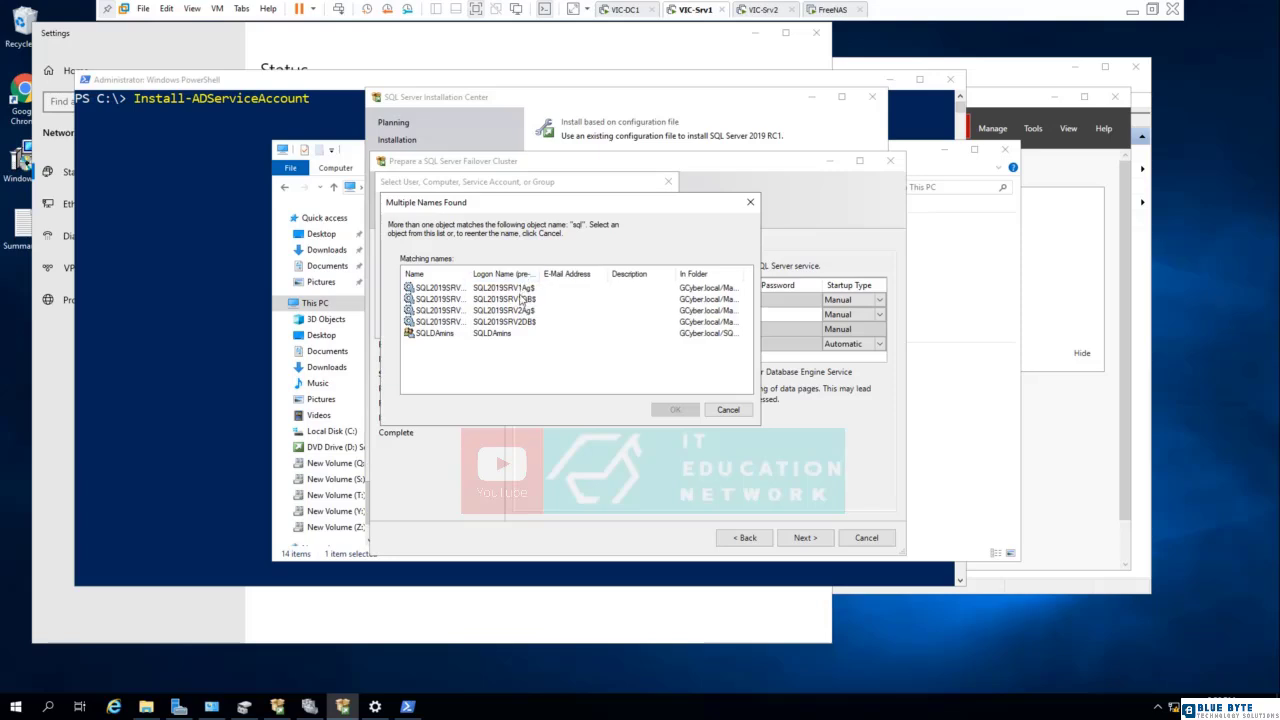
{"action": "left_click", "coordinate": [520, 298]}
{"action": "left_click", "coordinate": [676, 410]}
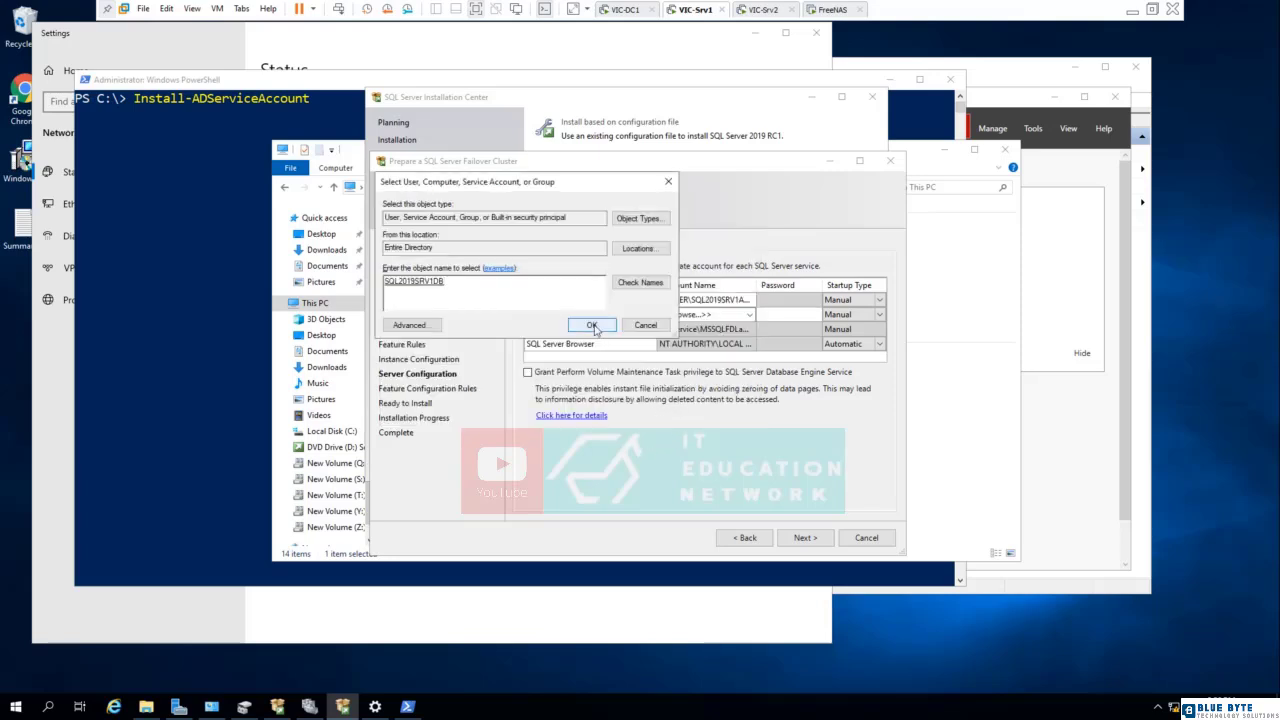
{"action": "left_click", "coordinate": [592, 325]}
{"action": "left_click", "coordinate": [805, 537]}
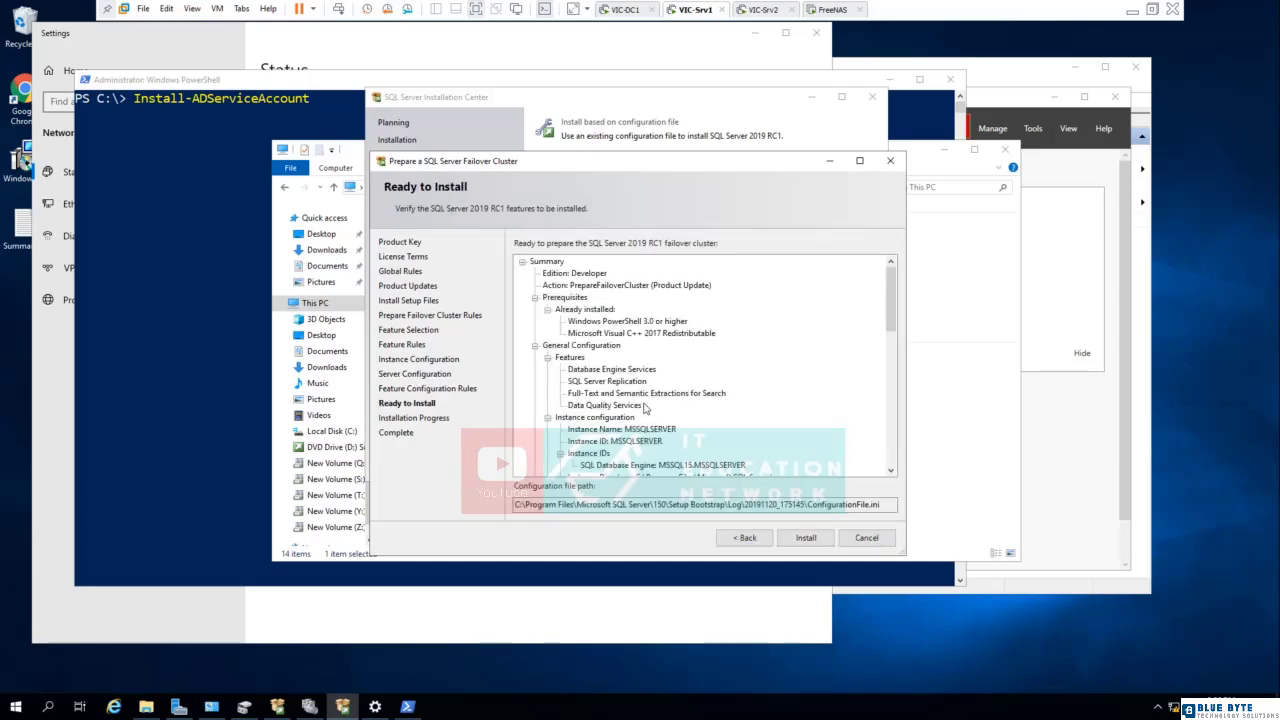
{"action": "left_click", "coordinate": [806, 537]}
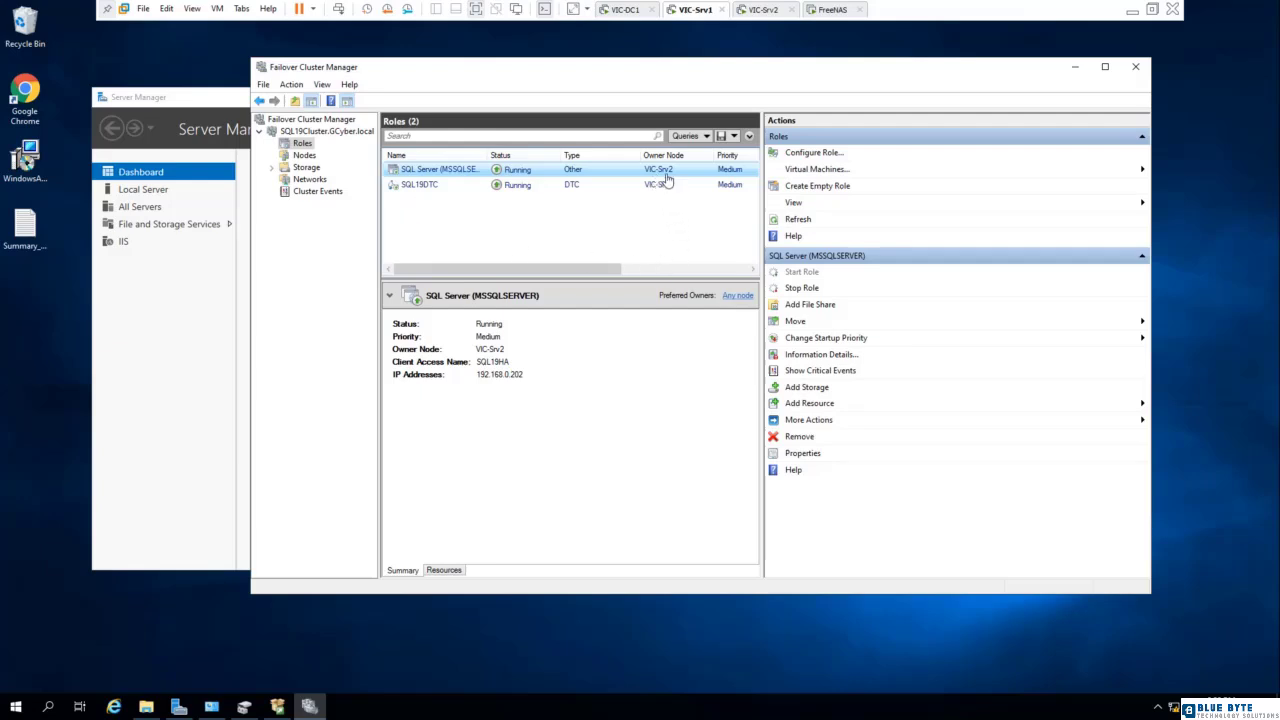
- In Failover Cluster Manager, move the SQL19DTC role to the VIC-Srv1 node
{"action": "left_click", "coordinate": [425, 191]}
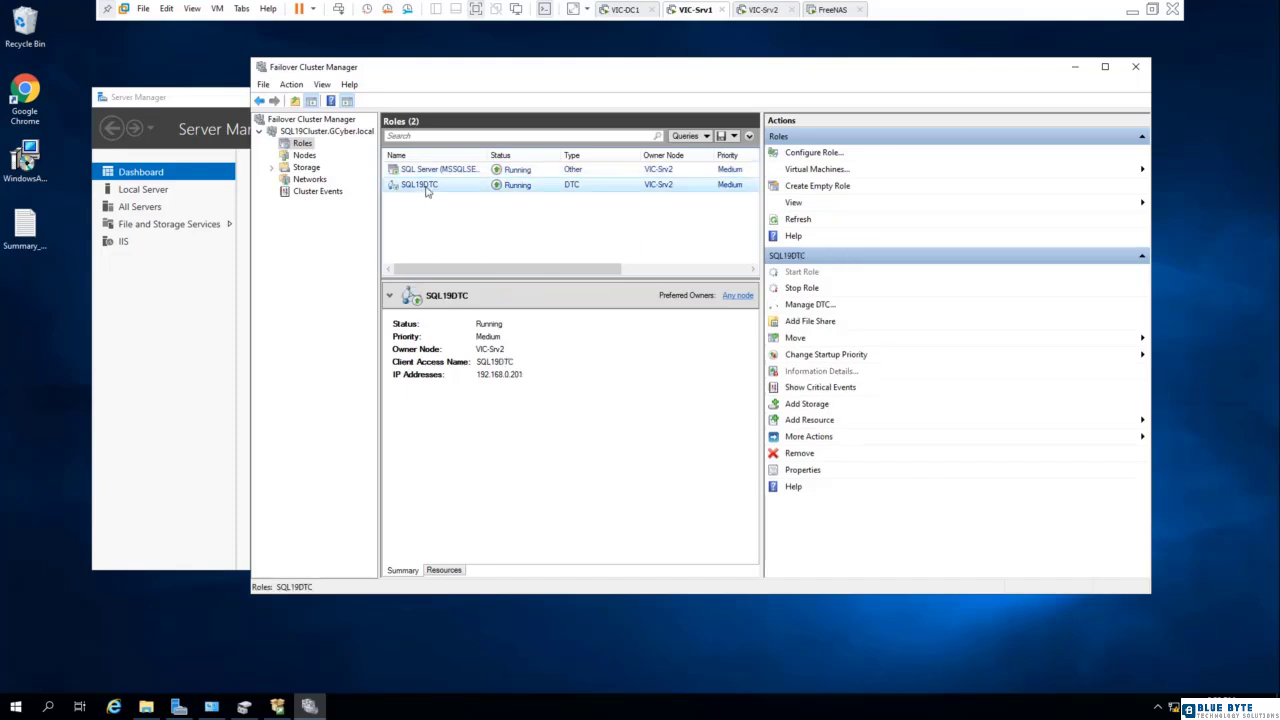
{"action": "right_click", "coordinate": [426, 191]}
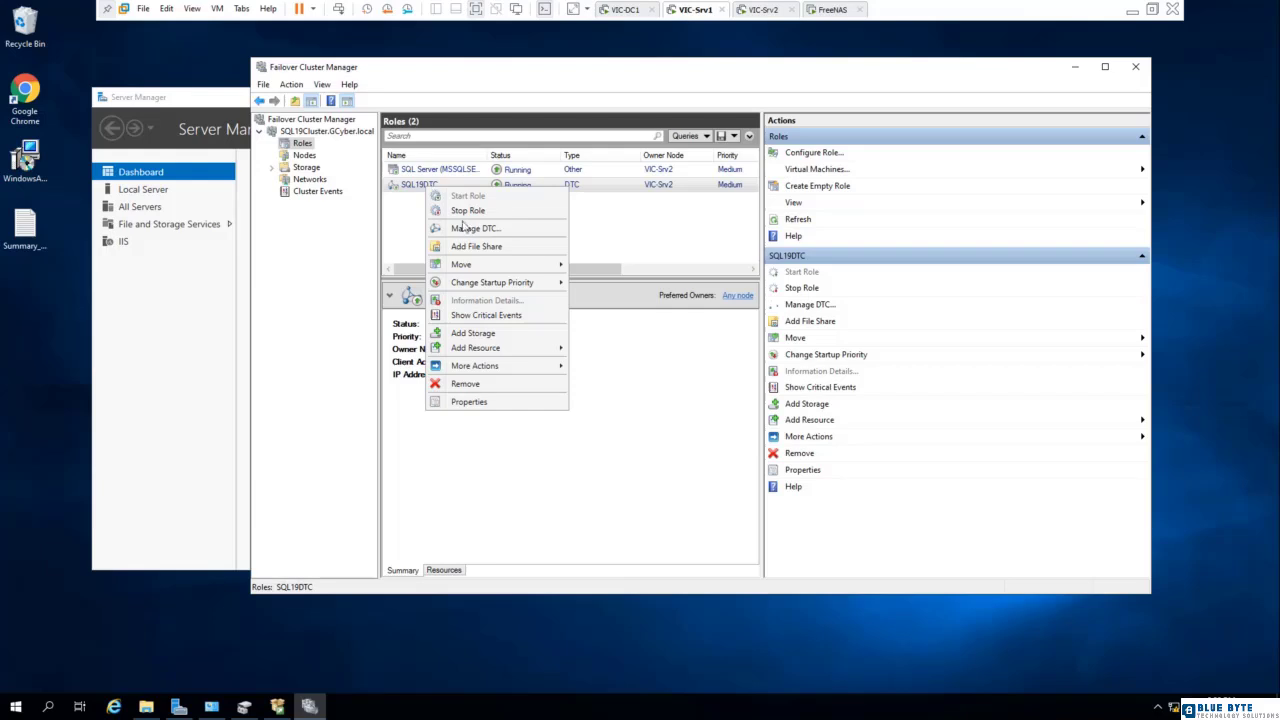
{"action": "mouse_move", "coordinate": [500, 264]}
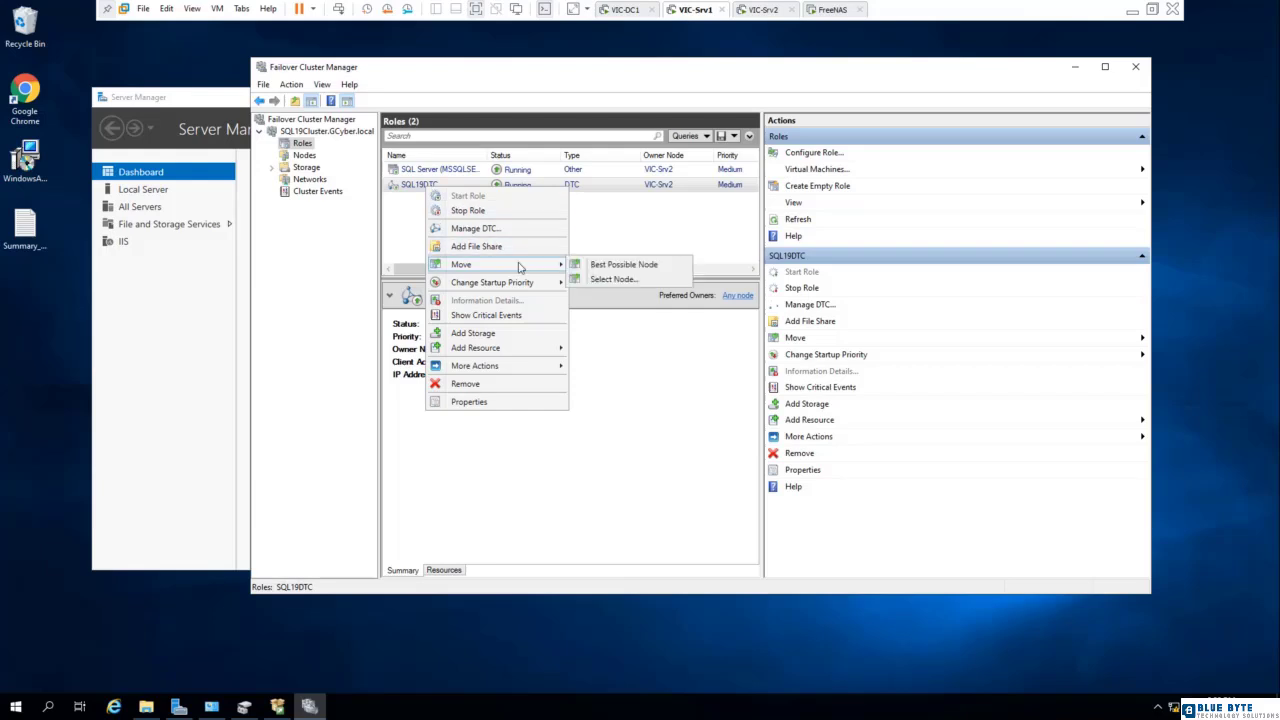
{"action": "left_click", "coordinate": [611, 280]}
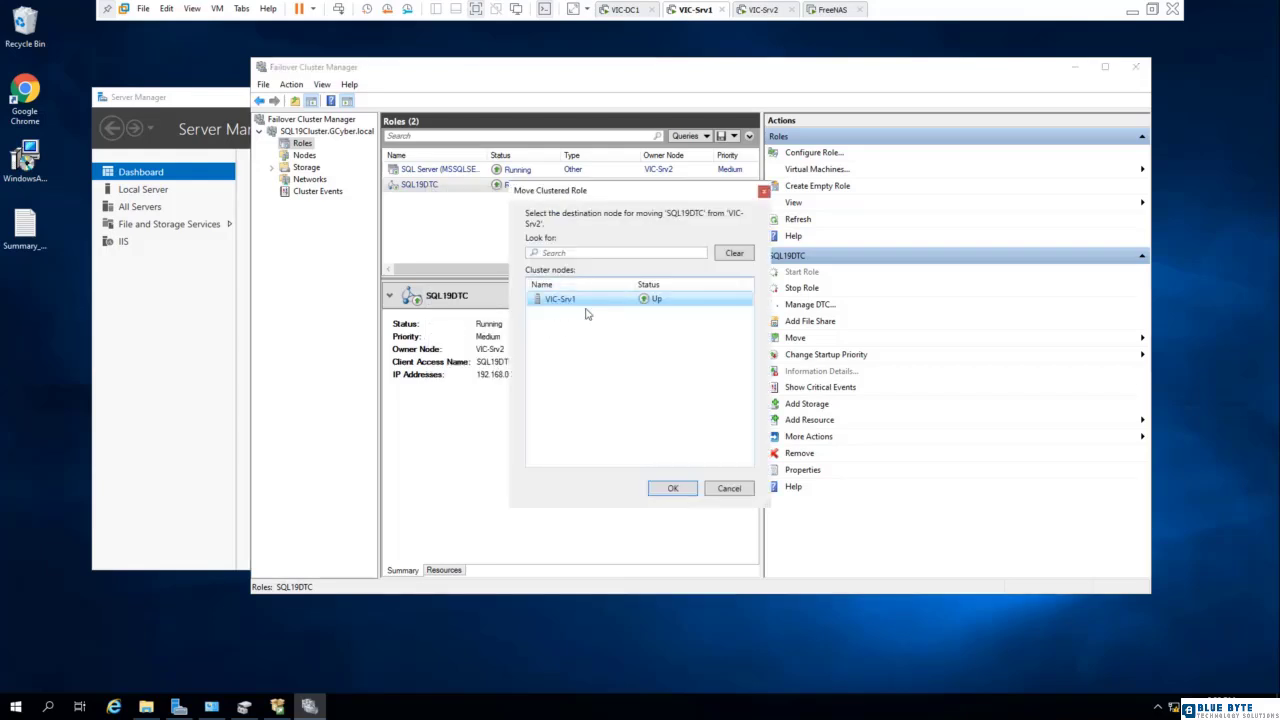
{"action": "left_click", "coordinate": [667, 489]}
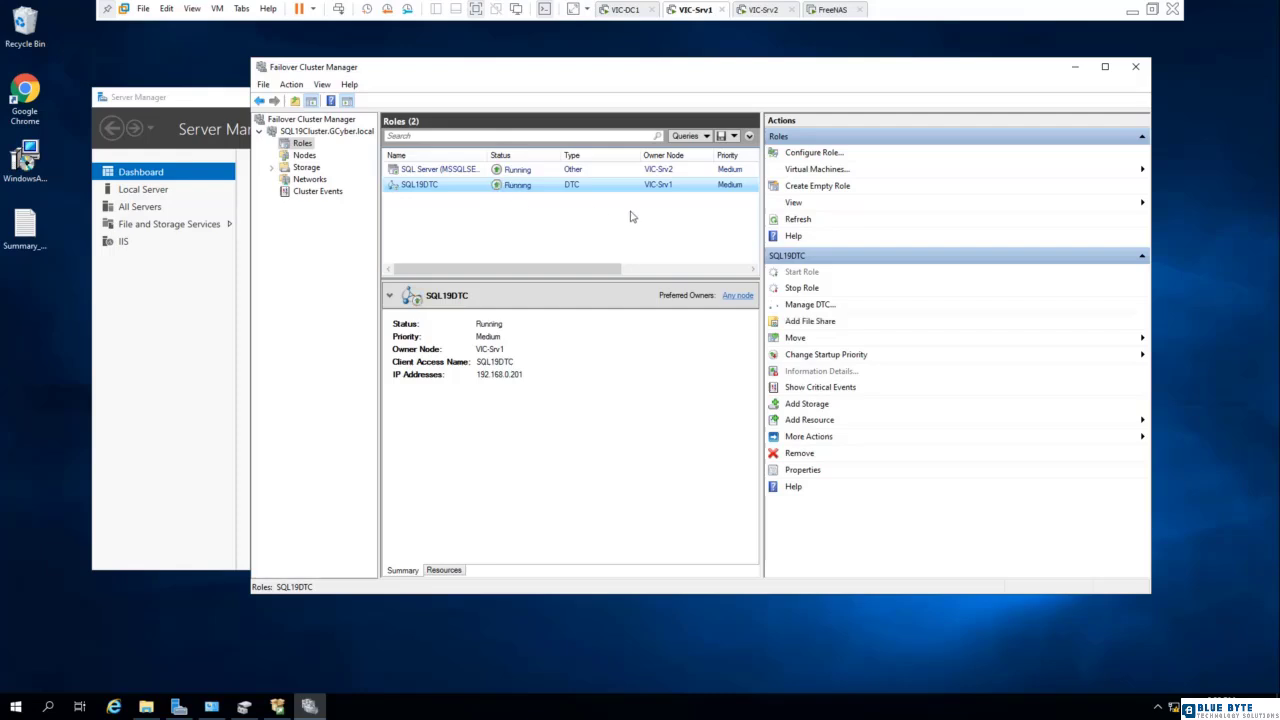
- Review the SQL Server role, the cluster nodes with the service actions offered for VIC-Srv2, and the SQL19Cluster summary
{"action": "left_click", "coordinate": [421, 172]}
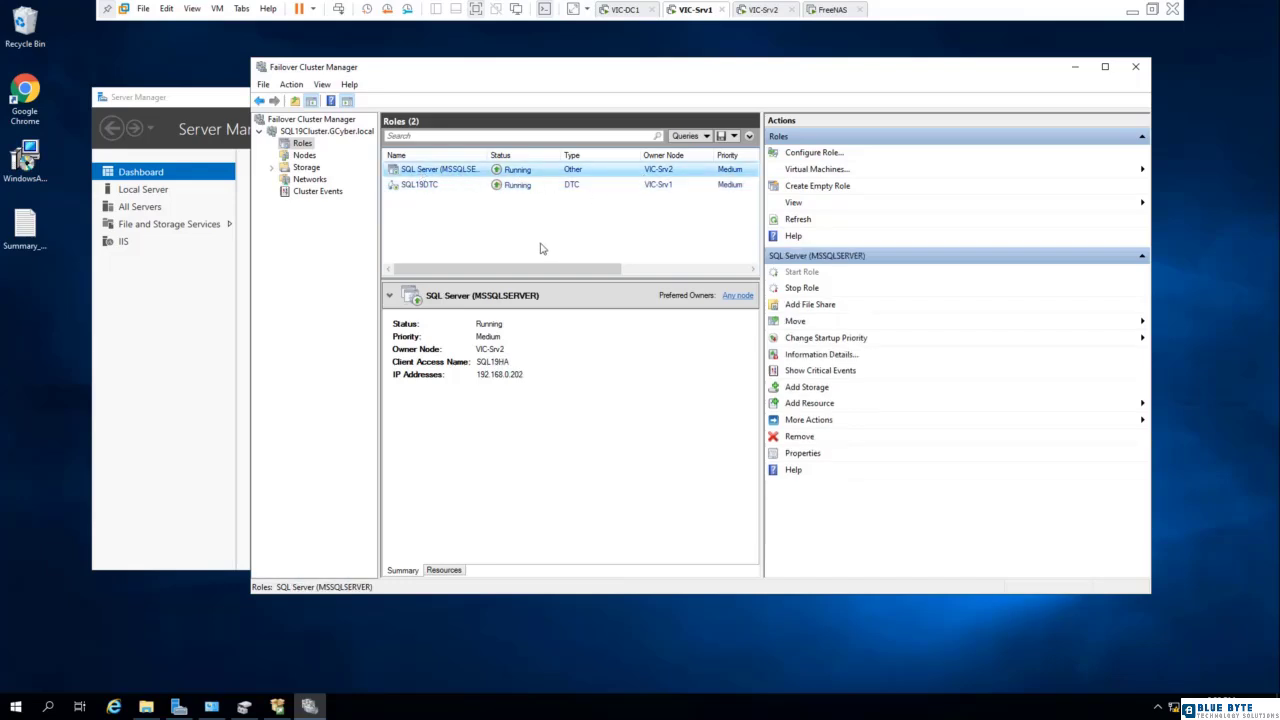
{"action": "left_click", "coordinate": [304, 156]}
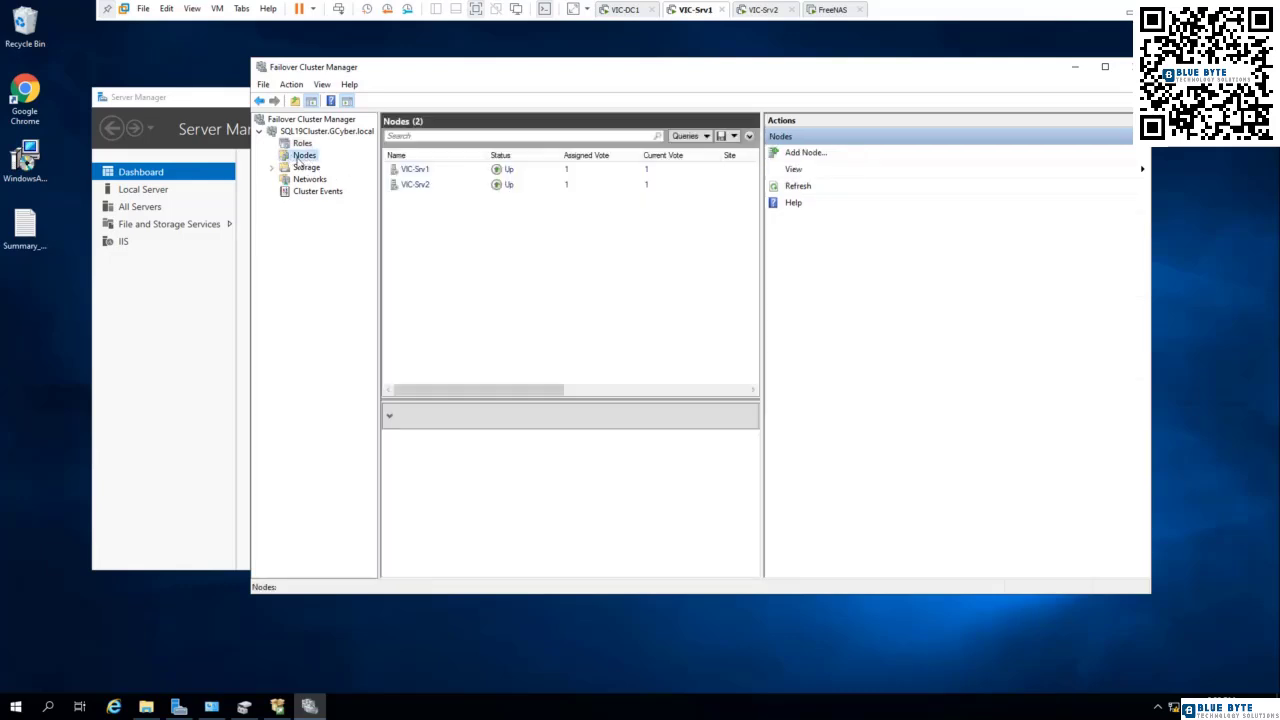
{"action": "right_click", "coordinate": [416, 188]}
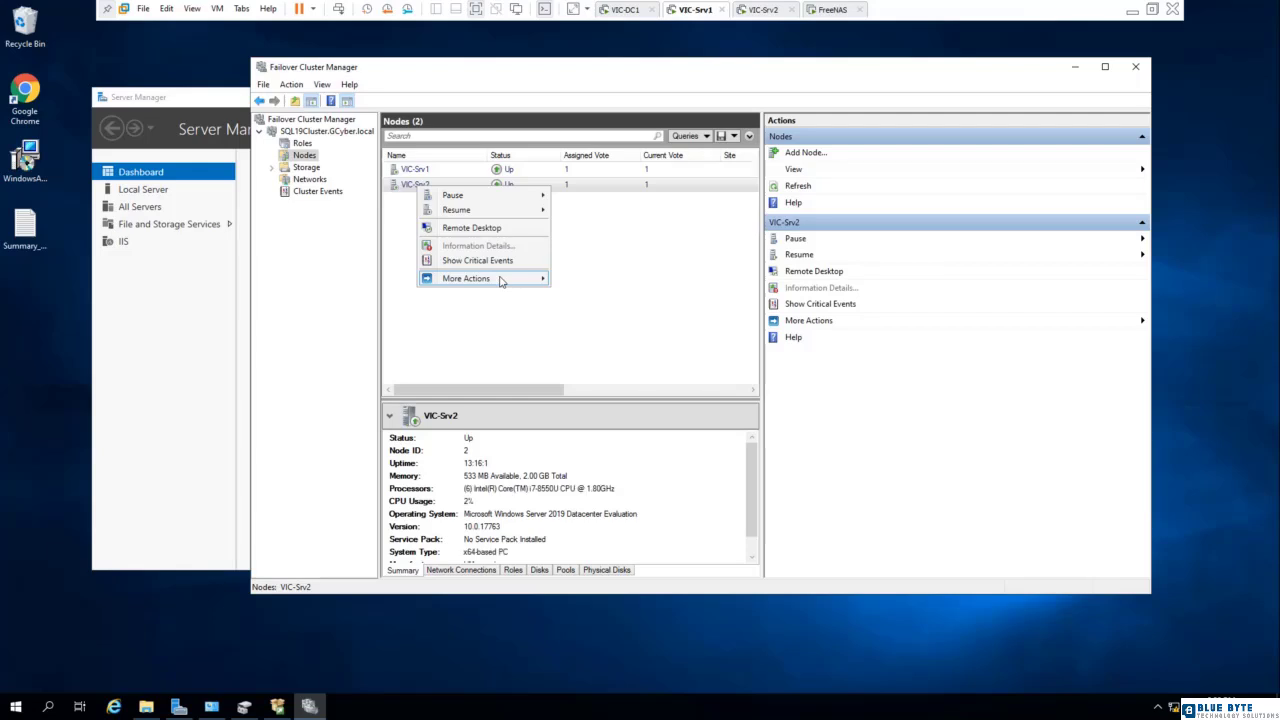
{"action": "mouse_move", "coordinate": [503, 280]}
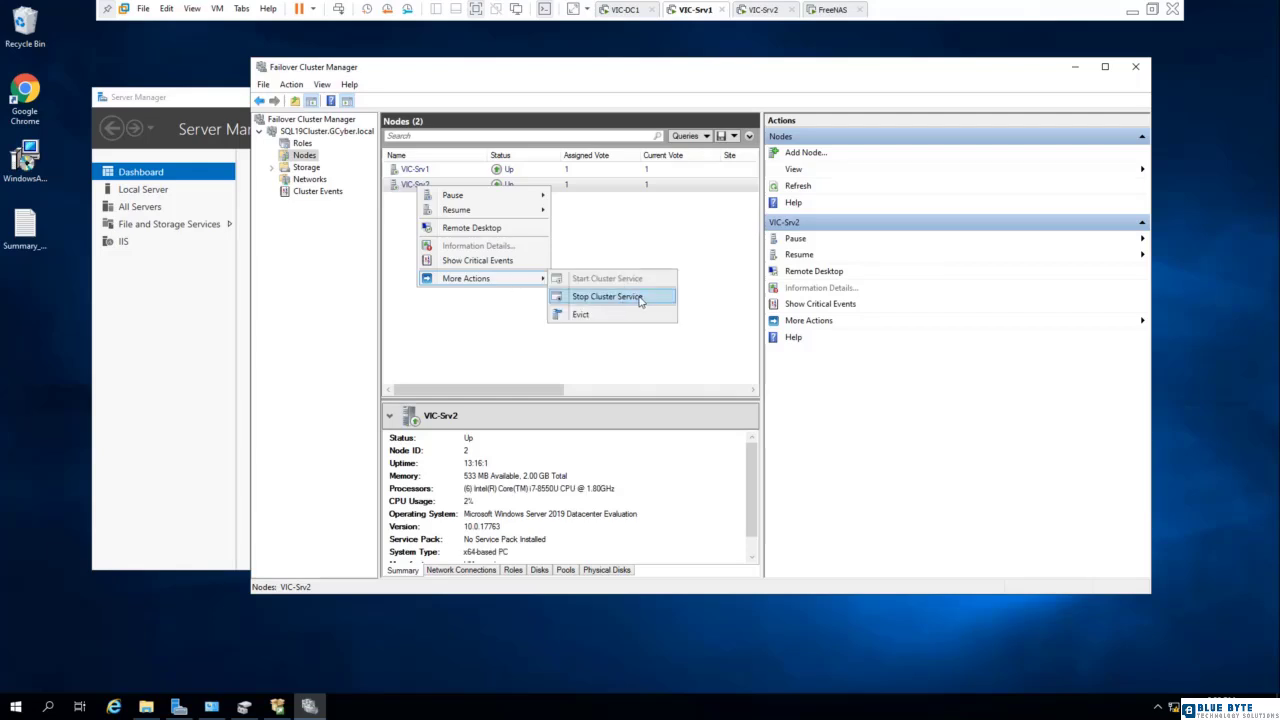
{"action": "left_click", "coordinate": [399, 214]}
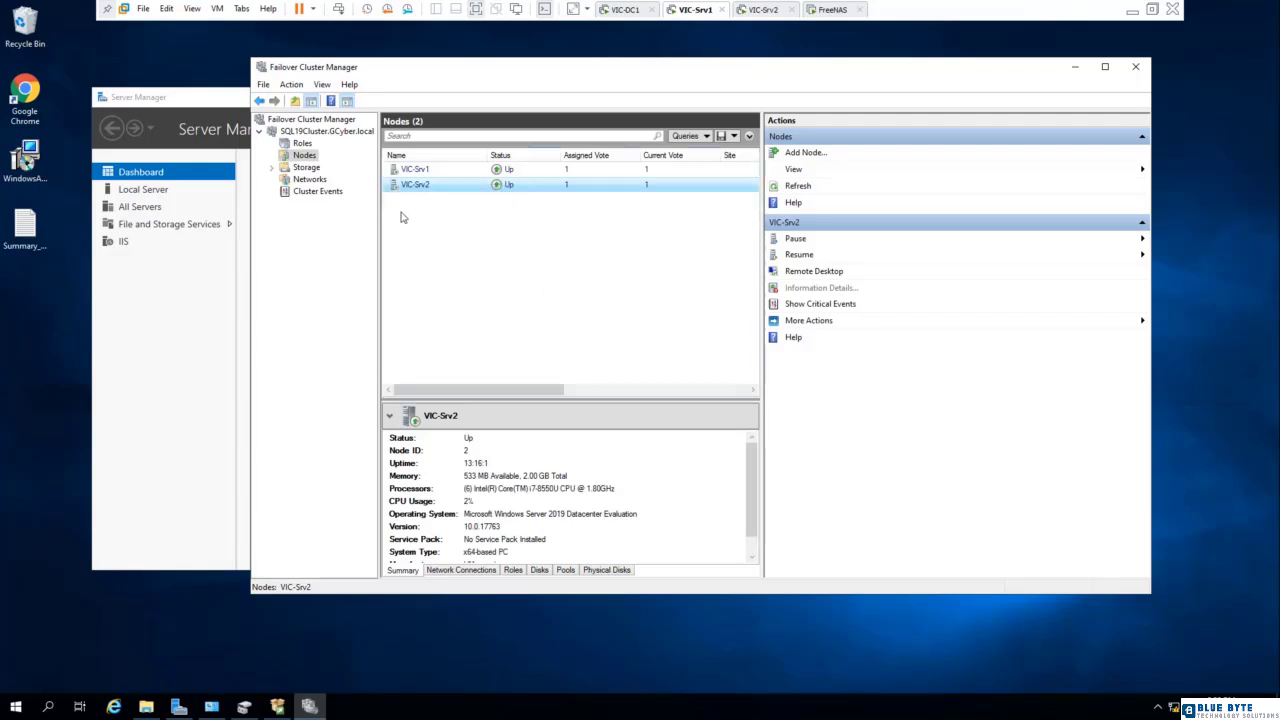
{"action": "left_click", "coordinate": [403, 190]}
{"action": "left_click", "coordinate": [300, 131]}
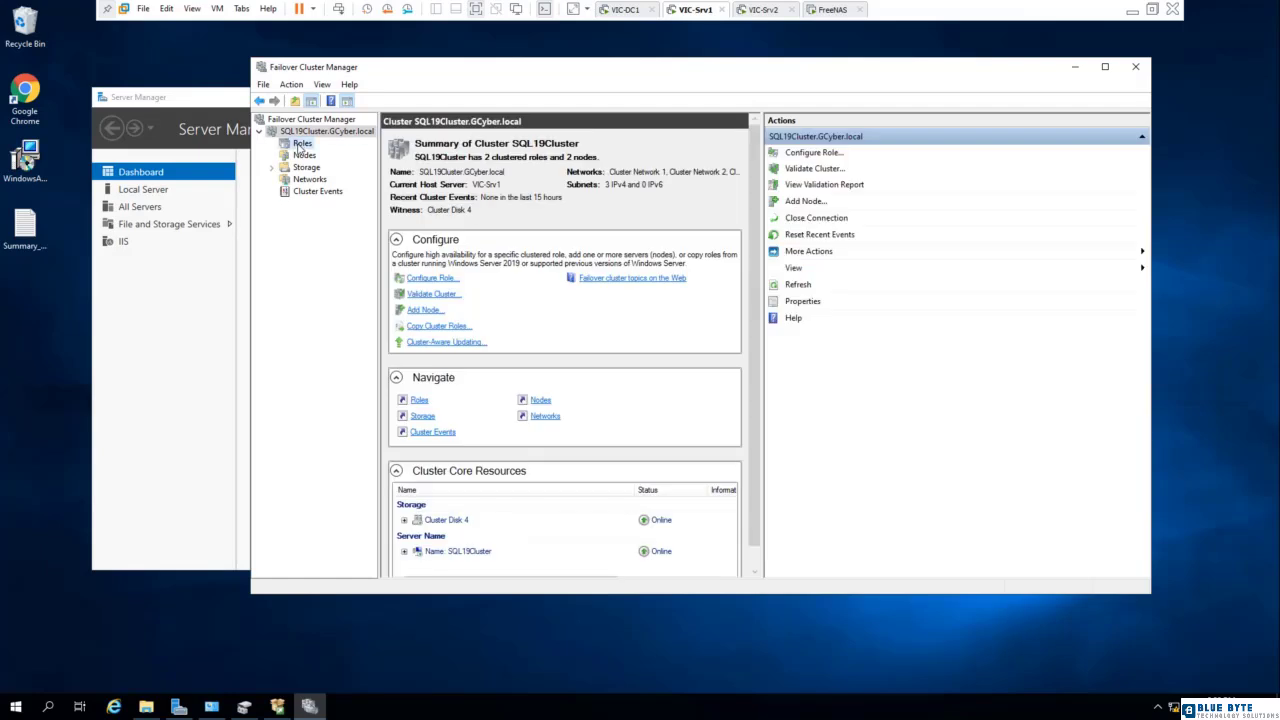
- Move the SQL Server (MSSQLSERVER) role from VIC-Srv2 to the VIC-Srv1 node
{"action": "left_click", "coordinate": [300, 144]}
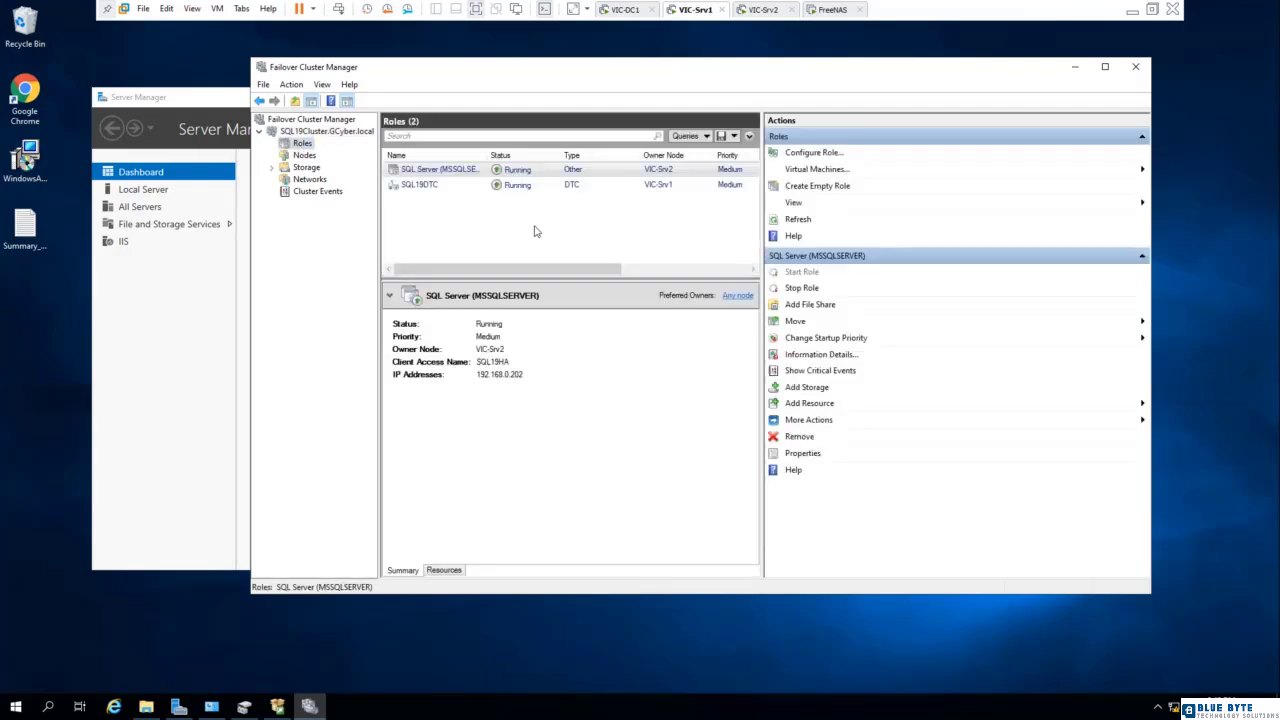
{"action": "right_click", "coordinate": [566, 172]}
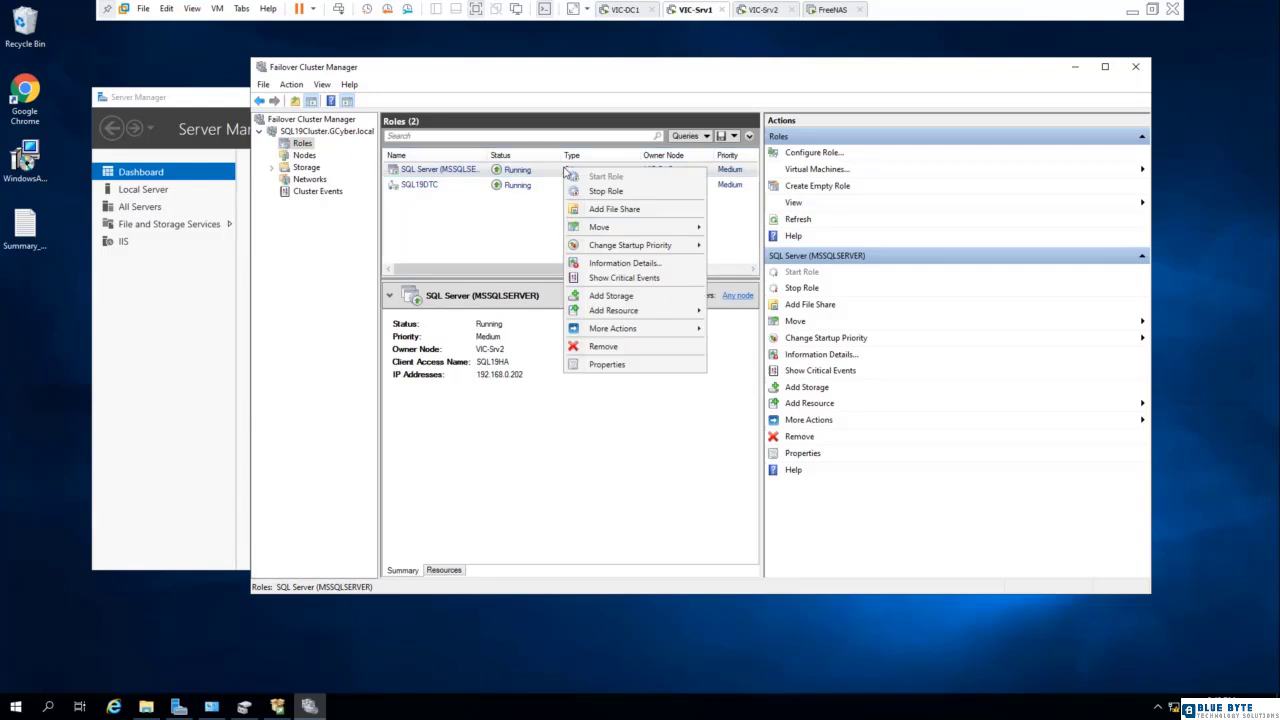
{"action": "mouse_move", "coordinate": [632, 230]}
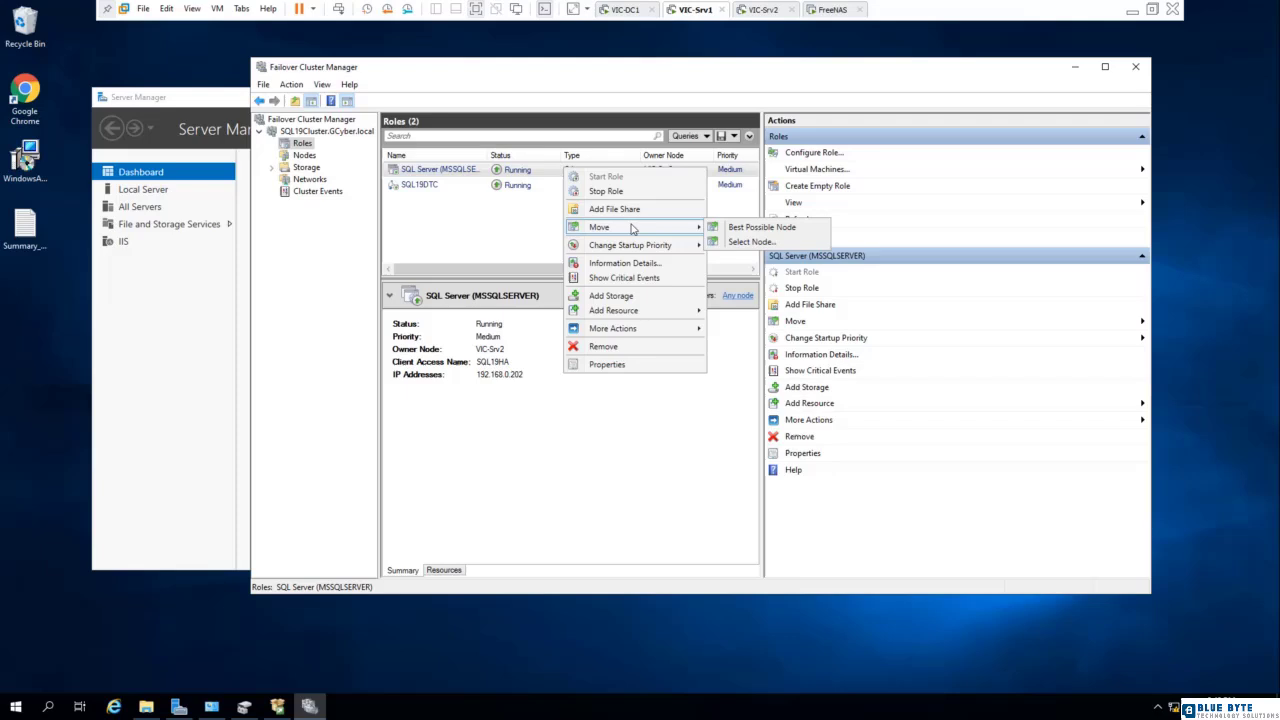
{"action": "left_click", "coordinate": [745, 242]}
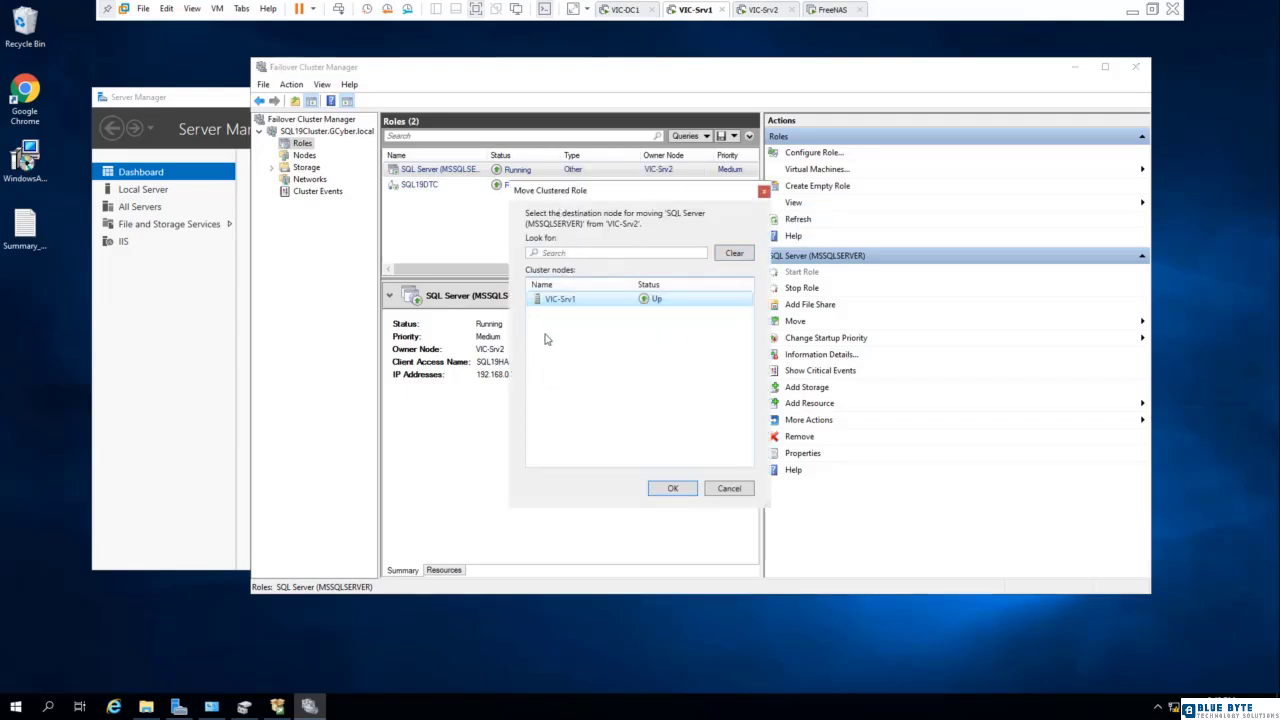
{"action": "left_click", "coordinate": [675, 488]}
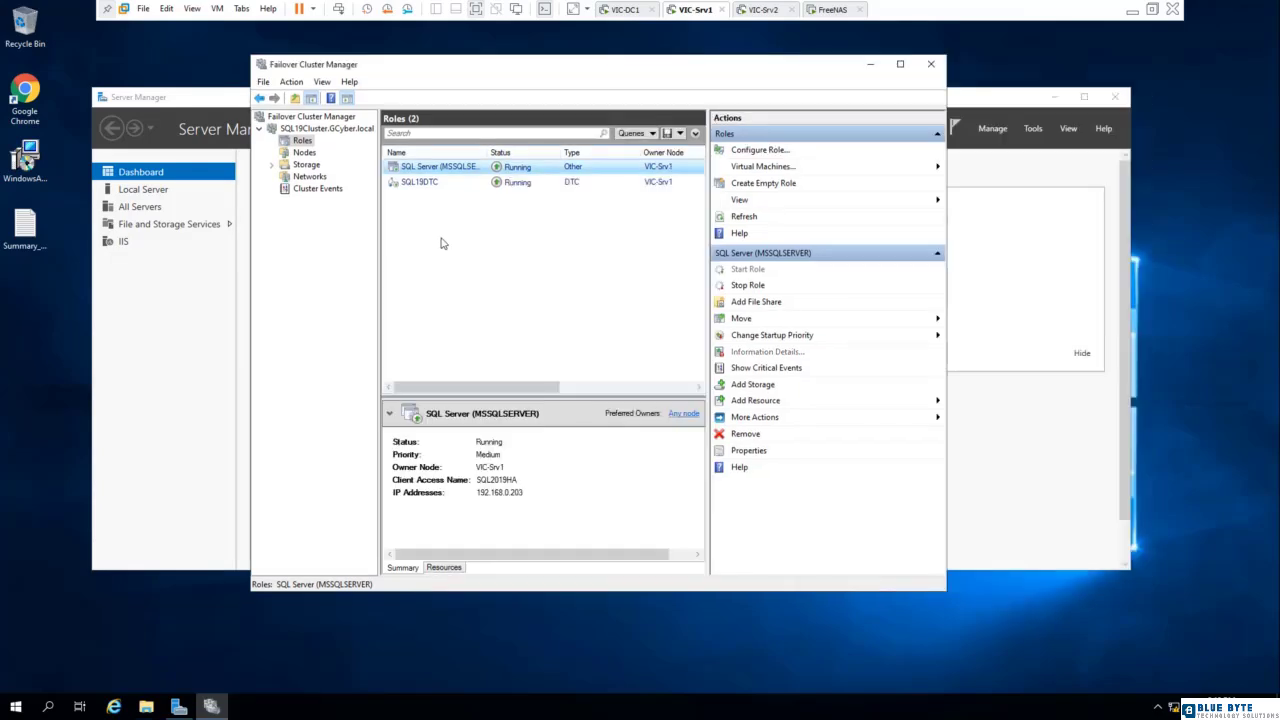